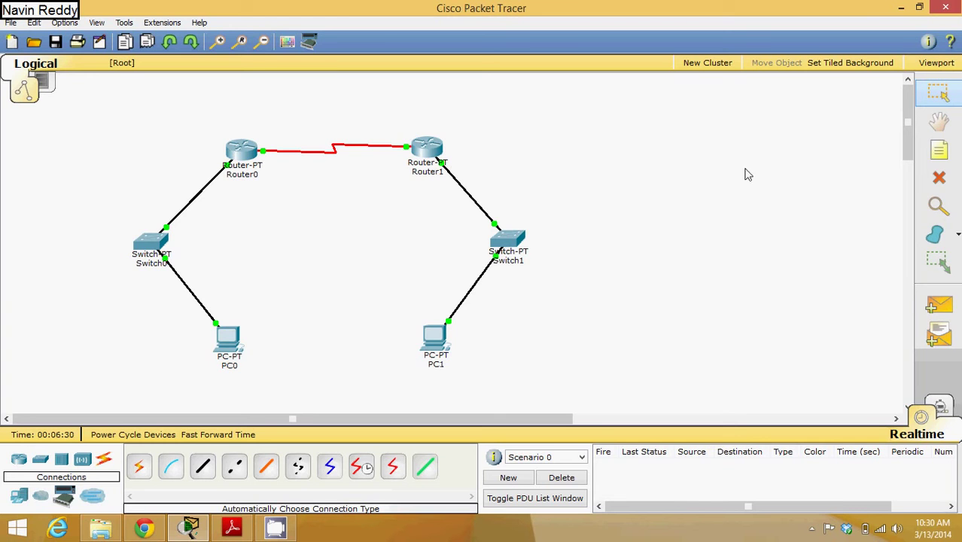
Step: Add the note 192.168.1.0 beside the link between Router0 and Switch0
key(n)
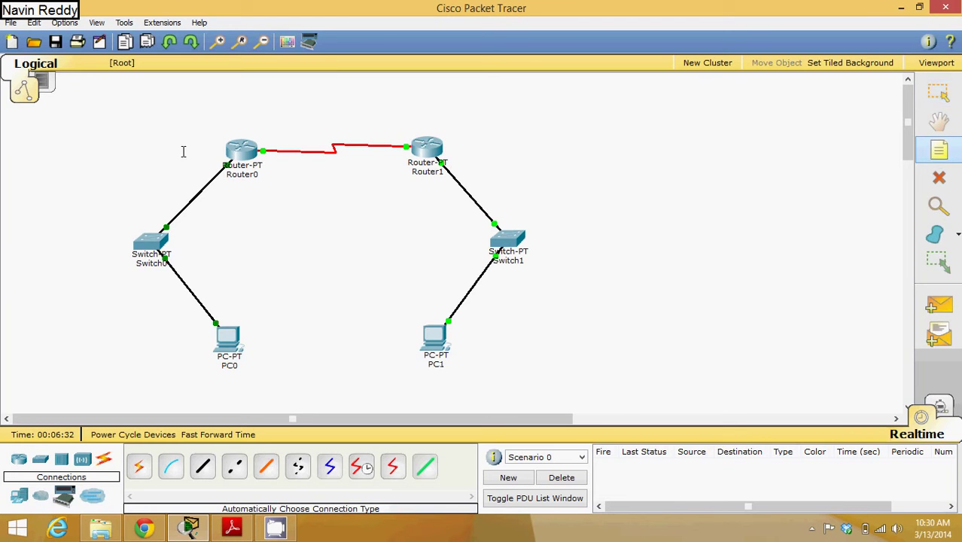
click(126, 189)
text(192)
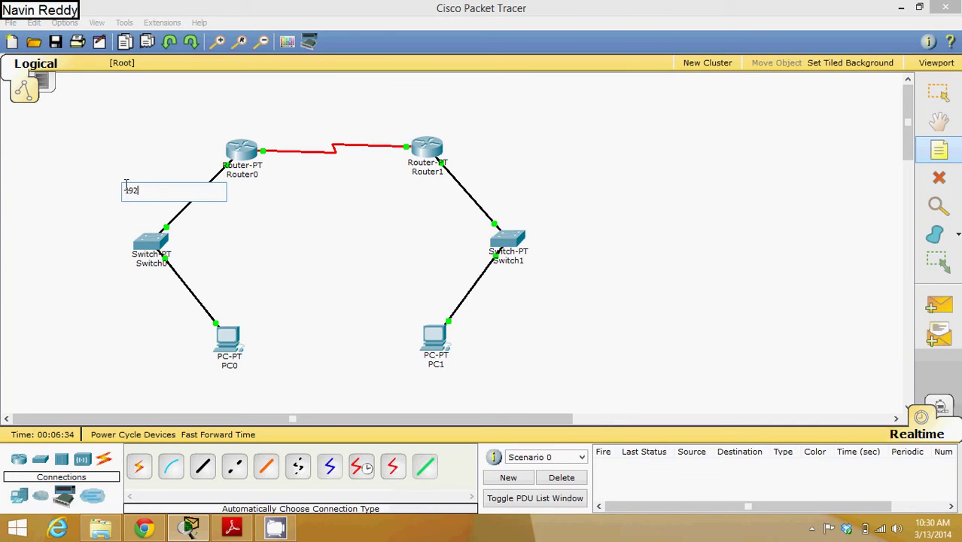
text(.168.1.0)
key(Escape)
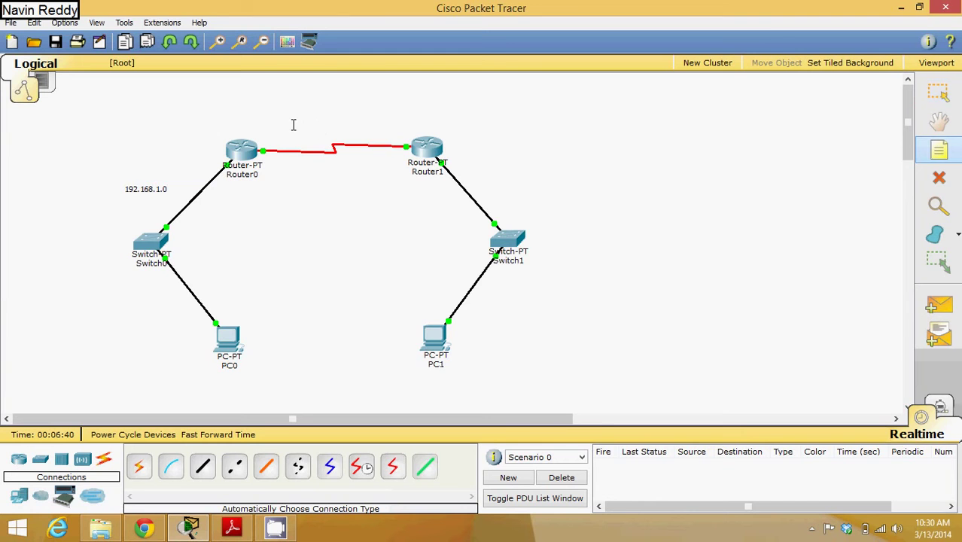
Step: Add the note 10.0.0.0 above the serial link between Router0 and Router1
click(293, 127)
text(10.0.0.0)
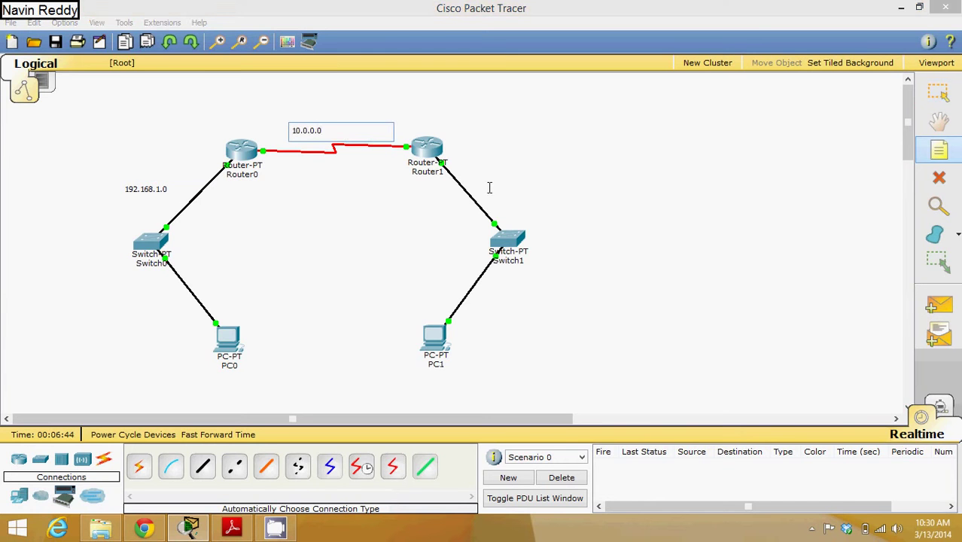
key(Escape)
Step: Add the note 192.168.2.0 beside the link between Router1 and Switch1
key(n)
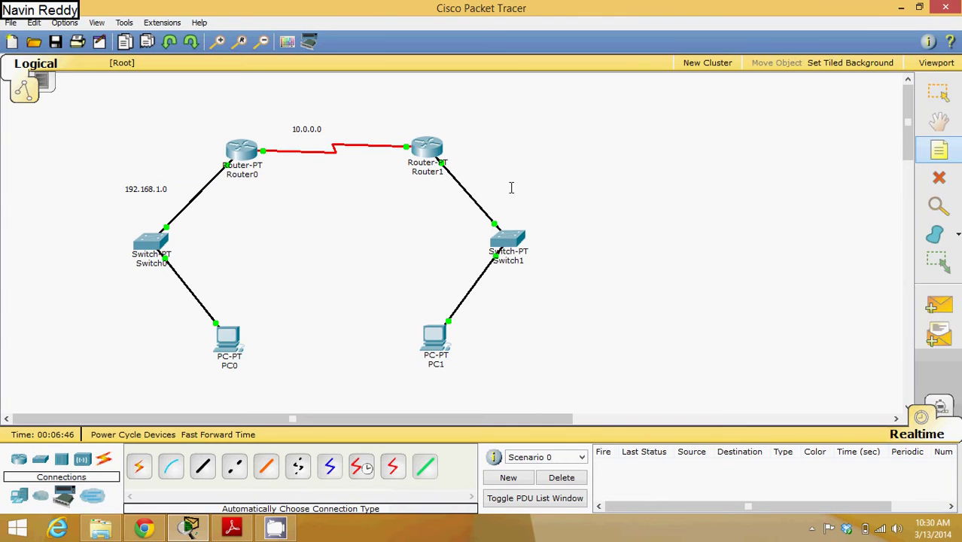
click(495, 180)
text(192.1)
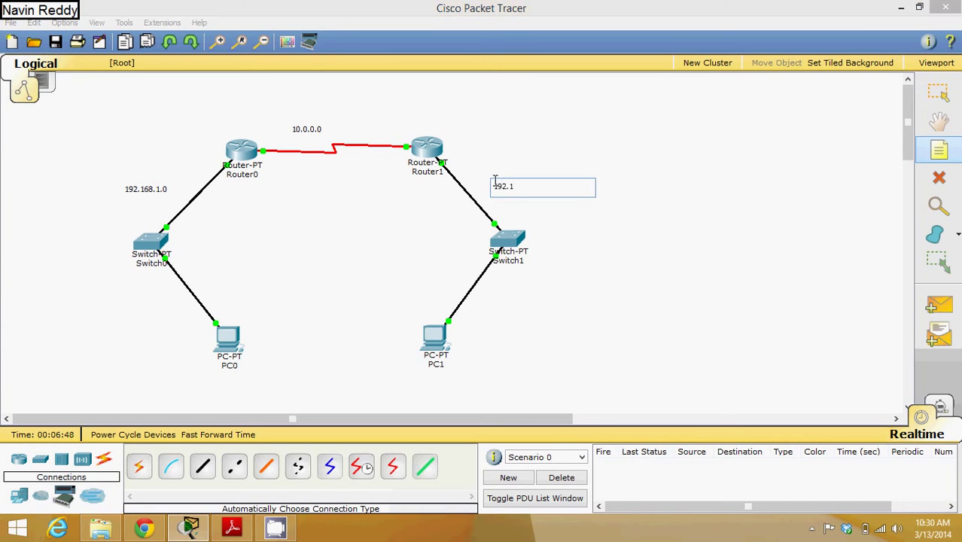
text(69)
key(BackSpace)
text(8.1)
key(BackSpace)
text(2.0)
Step: Examine the static IP address, subnet mask and default gateway settings of PC0 and PC1
click(222, 339)
click(222, 339)
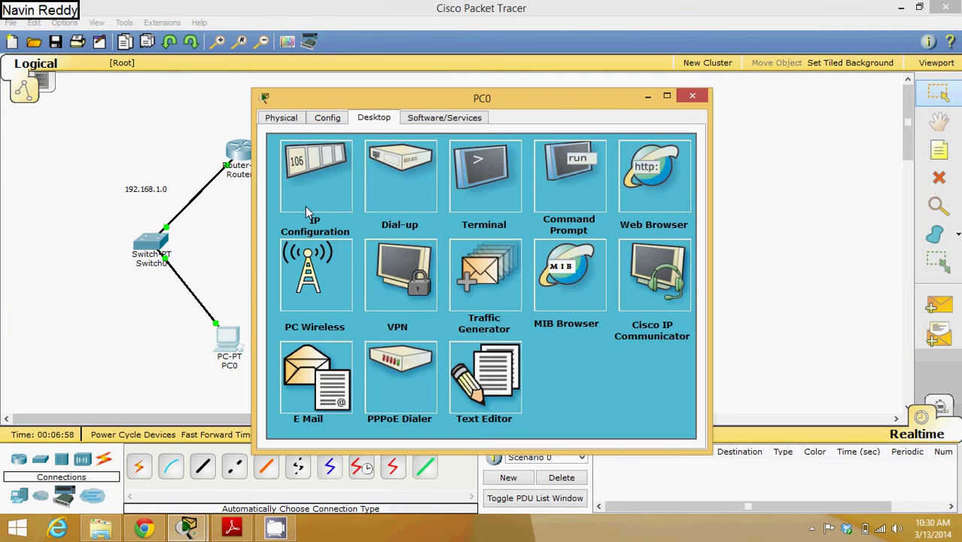
click(318, 184)
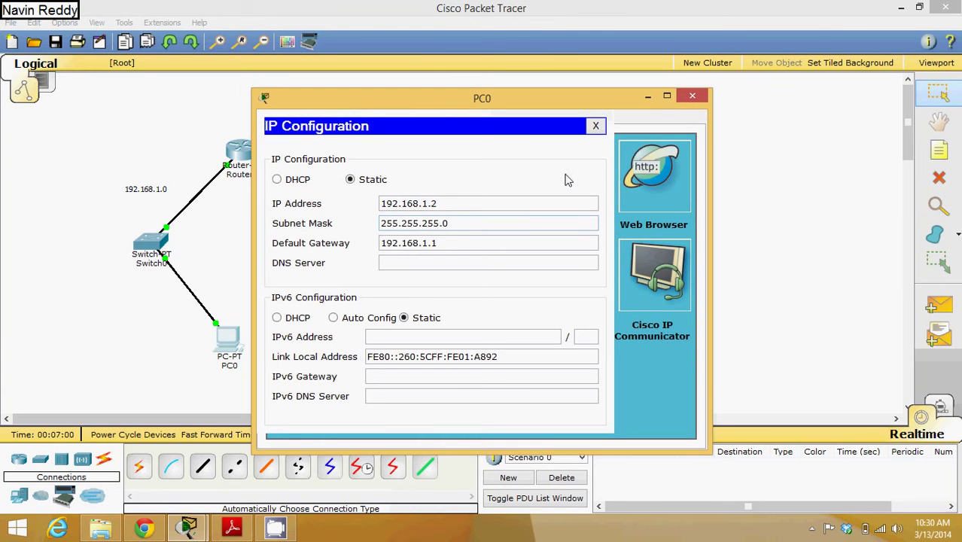
click(691, 96)
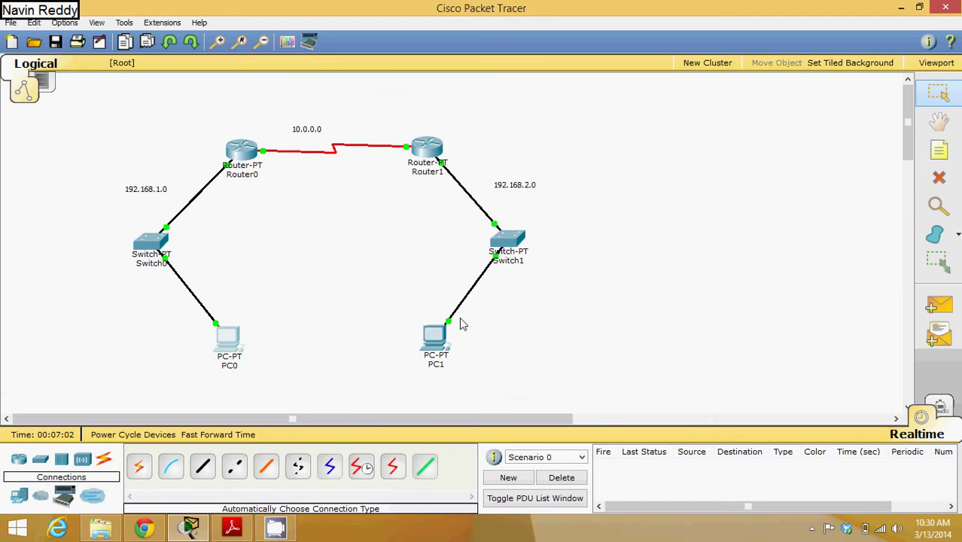
click(444, 342)
click(315, 162)
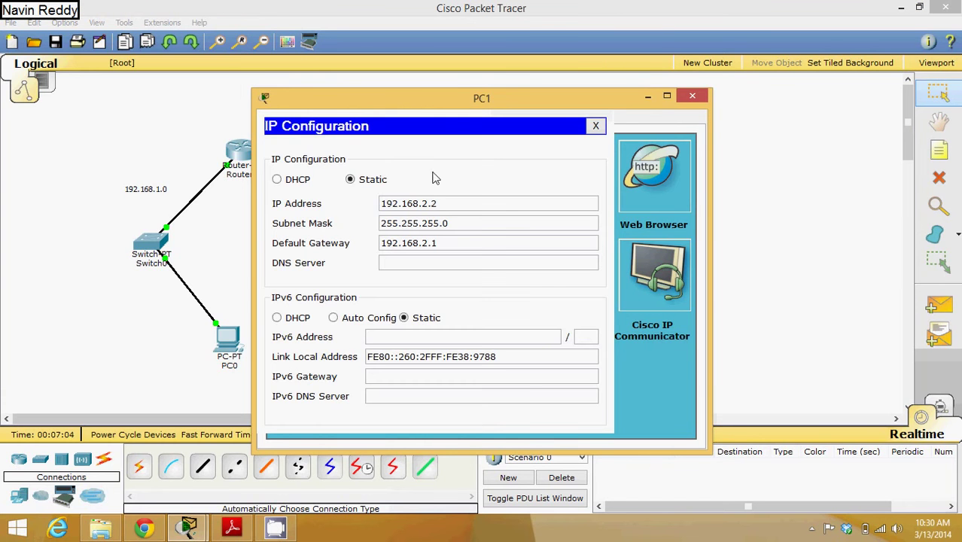
click(693, 96)
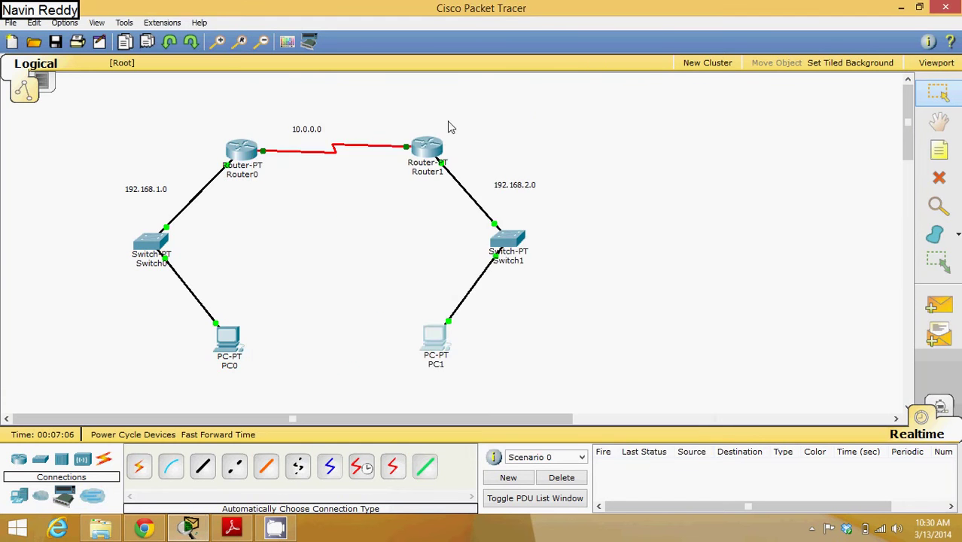
Step: Examine the FastEthernet0/0 and Serial2/0 interface settings on Router0 and Router1
click(239, 150)
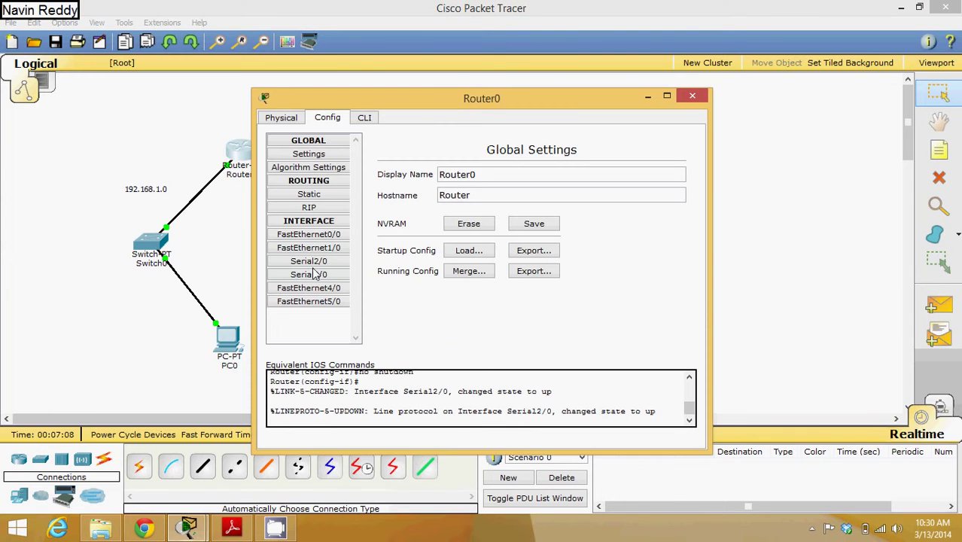
click(312, 235)
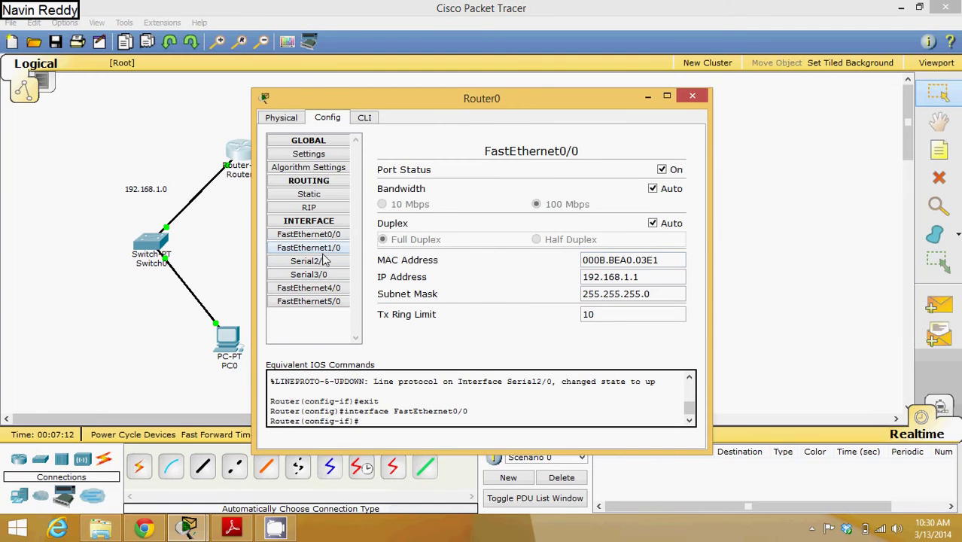
click(315, 265)
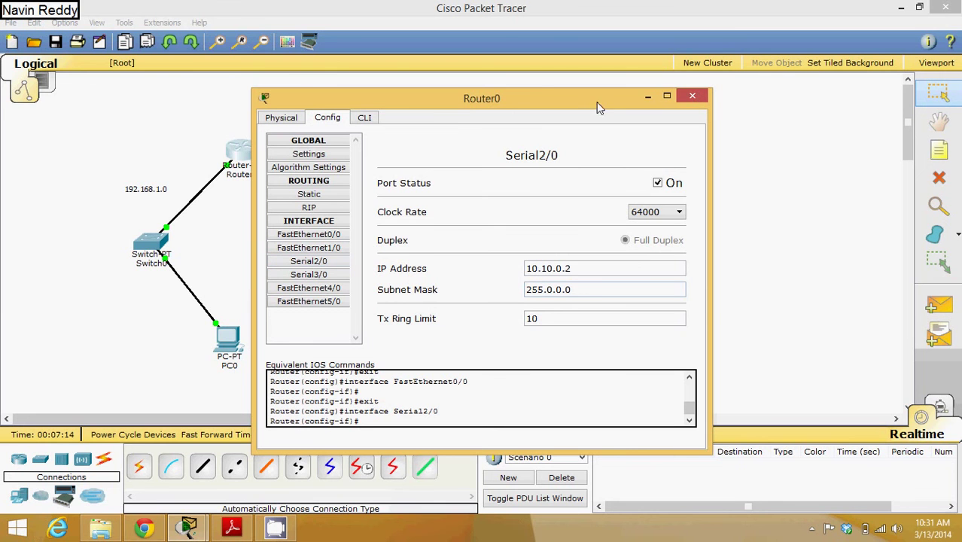
click(691, 100)
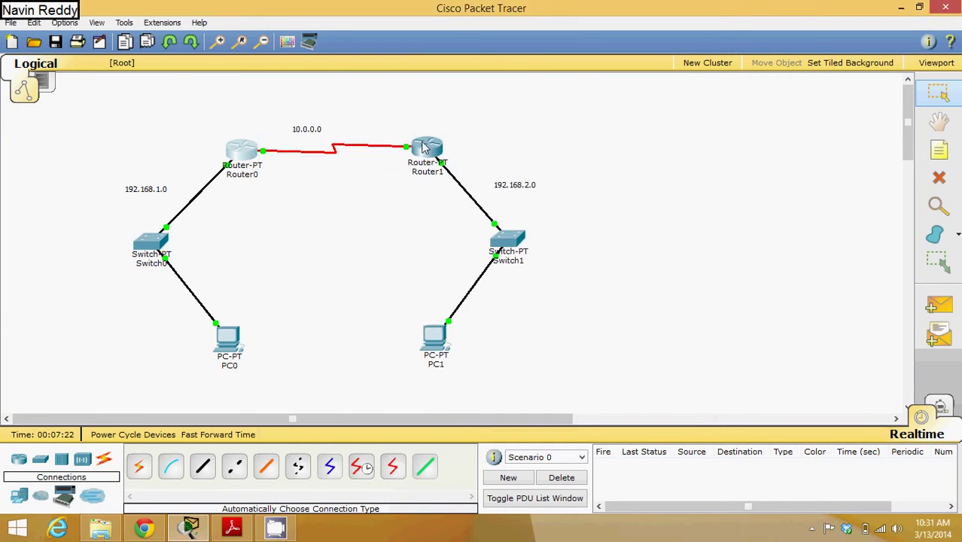
click(423, 147)
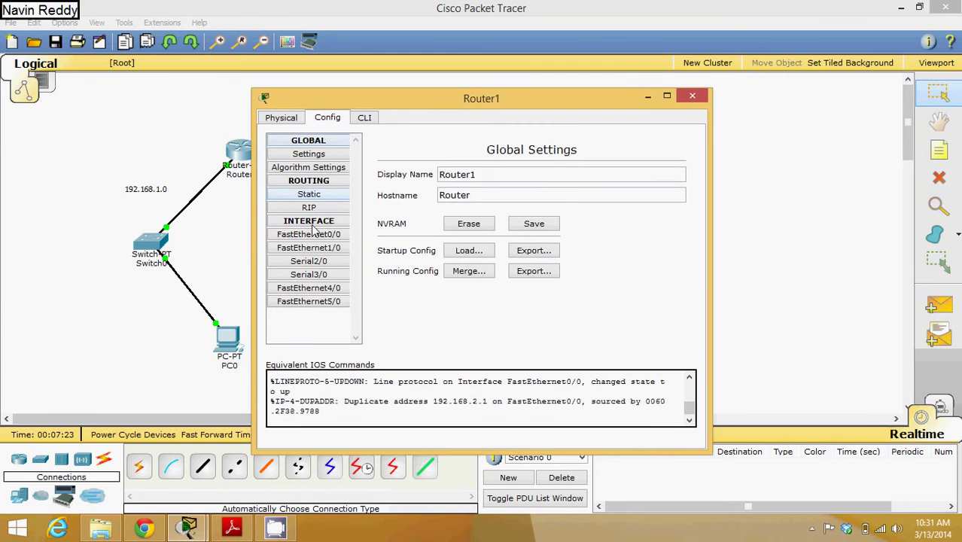
click(311, 236)
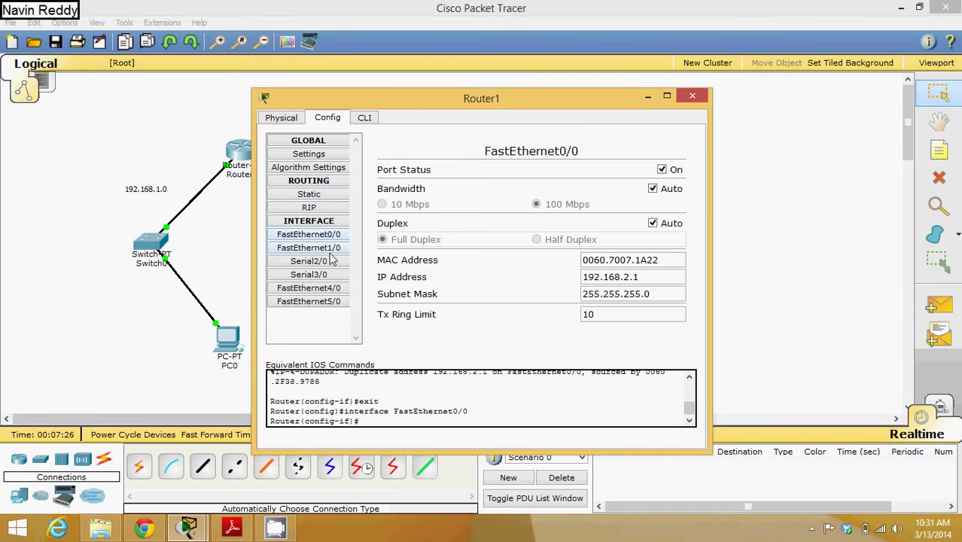
click(318, 262)
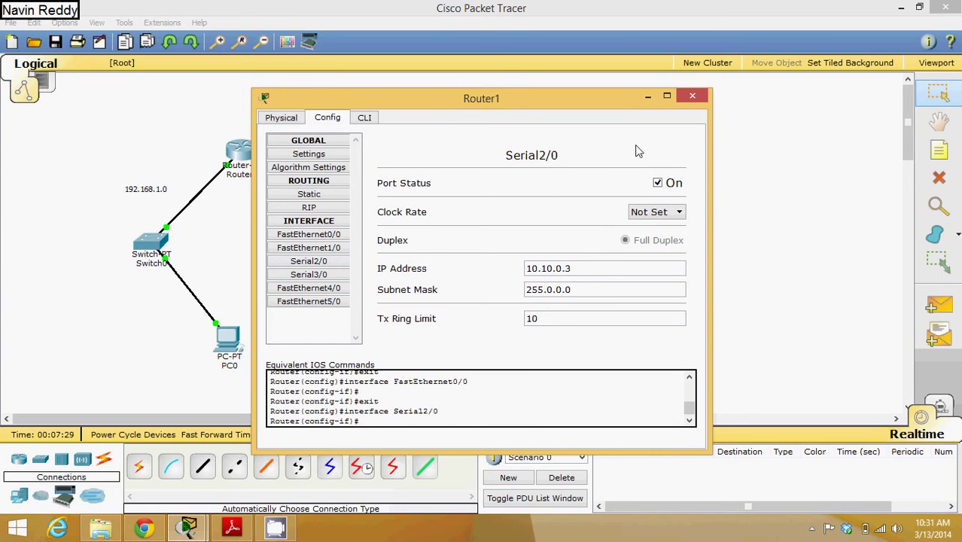
Step: On Router1's command line, leave interface configuration mode and start OSPF routing with process ID 1
click(367, 119)
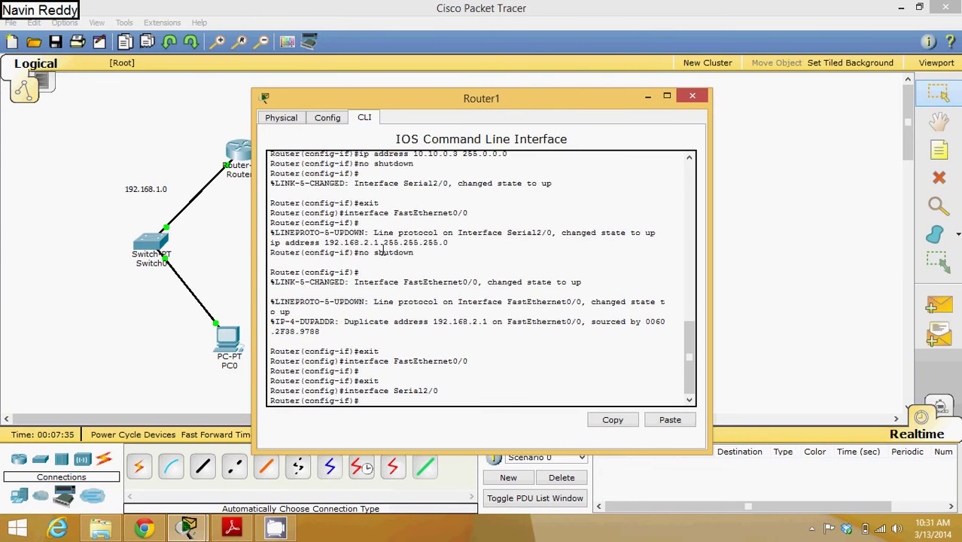
key(Return)
key(Return)
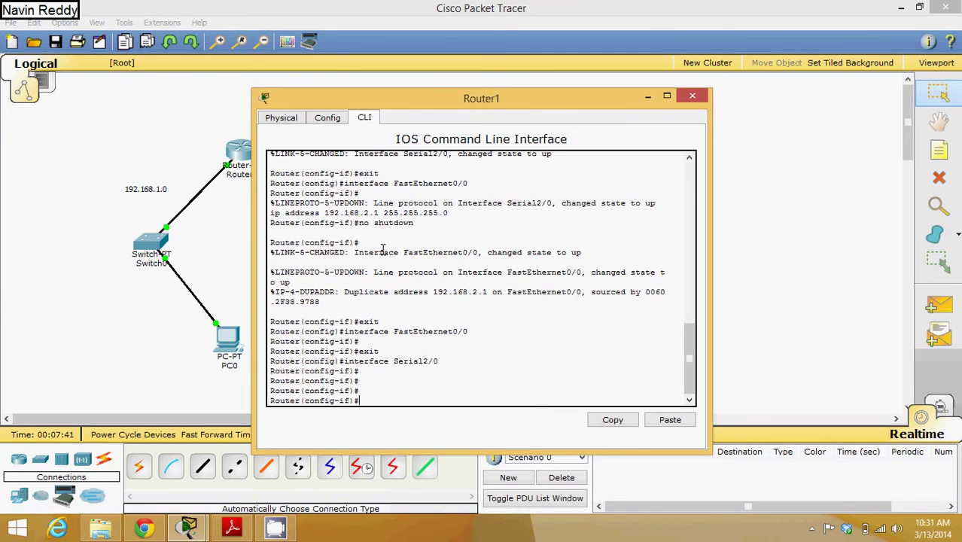
text(exit)
key(Return)
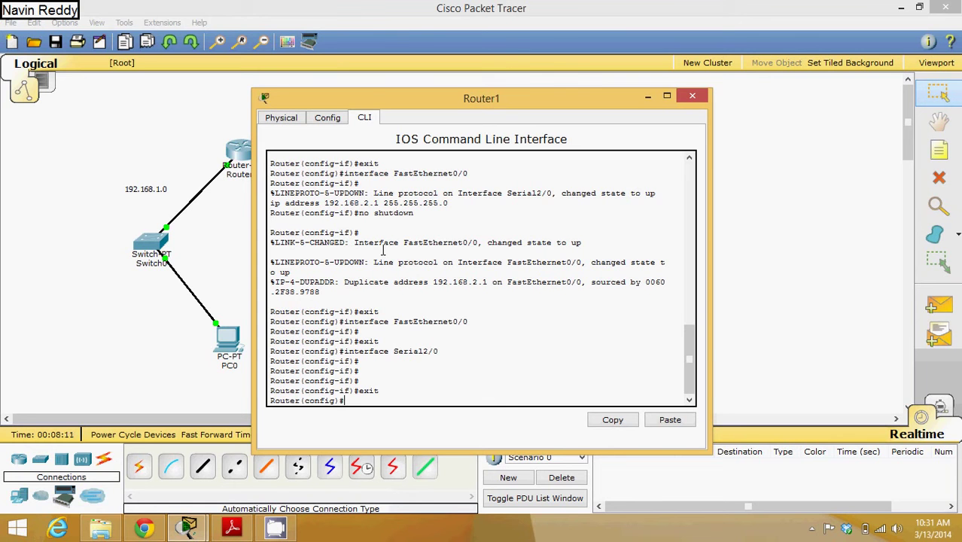
text(router )
text(ospf)
text( ?)
text(1)
key(Return)
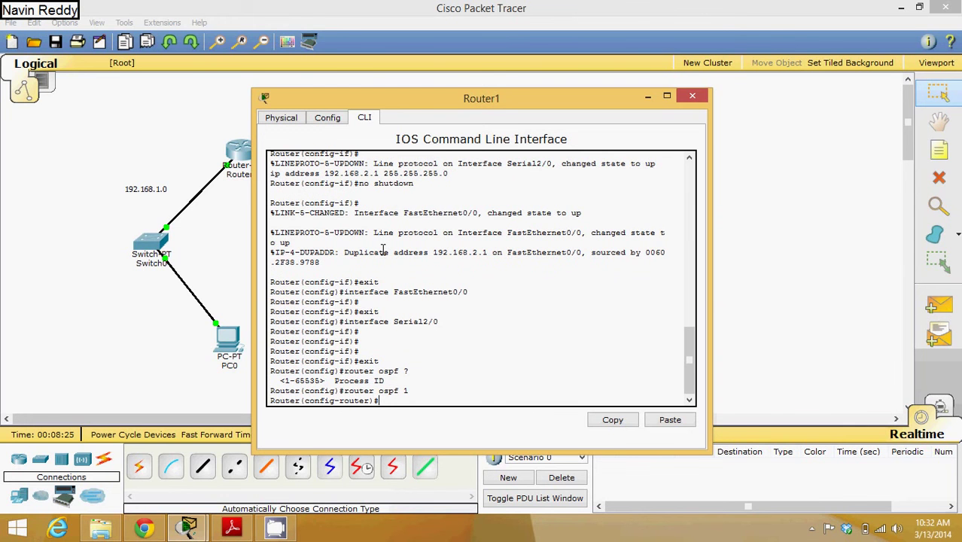
Step: Advertise network 192.168.1.0 with wildcard mask 0.0.0.255 in OSPF area 0 on Router1
text(network 192.168.1.0)
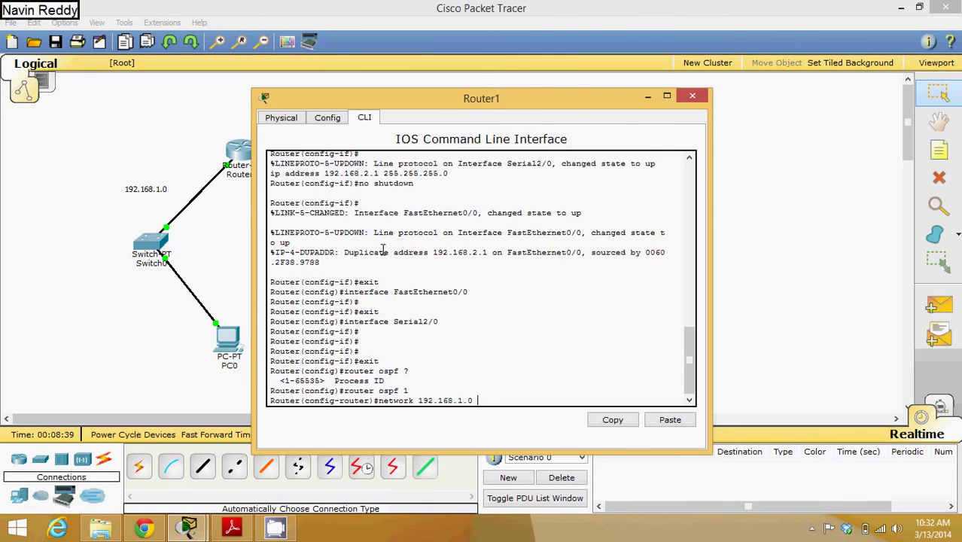
text( ?)
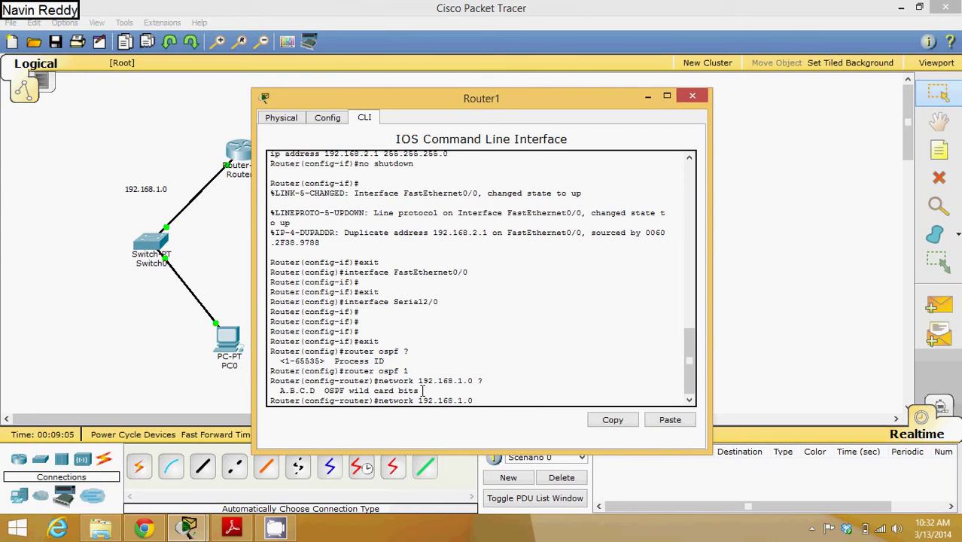
drag(420, 391, 351, 391)
click(493, 399)
text(0.0.0.255 area 0)
key(Return)
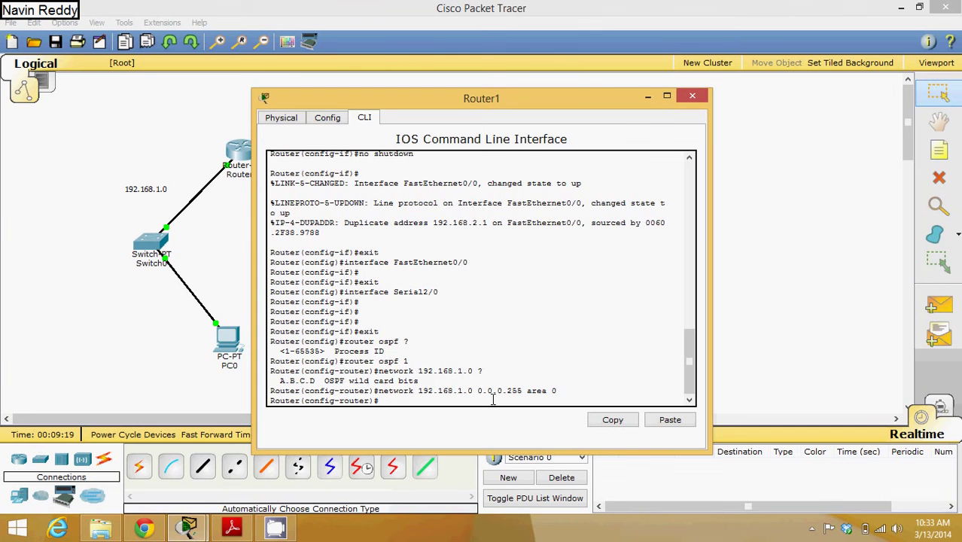
Step: Advertise network 10.0.0.0 with wildcard mask 0.255.255.255 in OSPF area 0 on Router1
text(network 10.0.0.0 0.255.25)
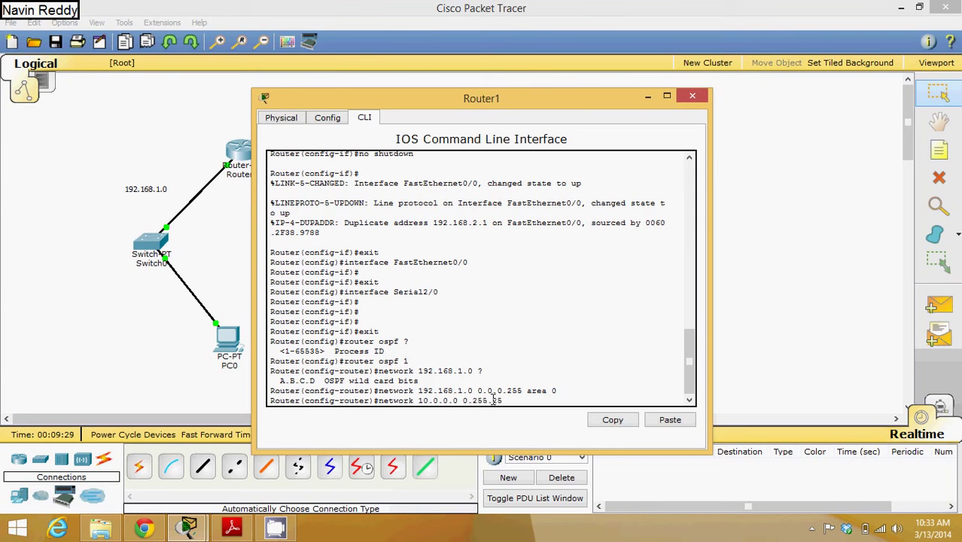
text(5.255 area)
text( 0)
key(Return)
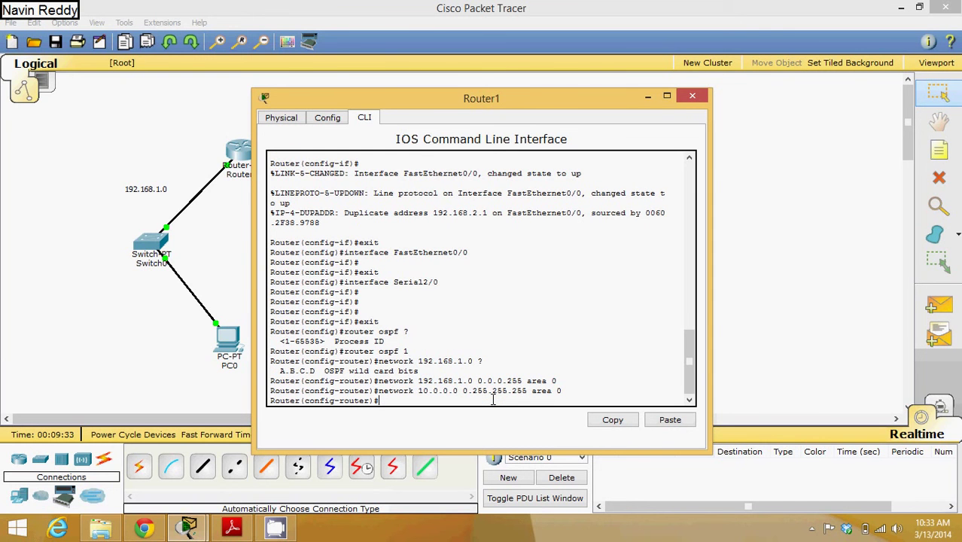
Step: Exit OSPF router configuration mode on Router1 and close its device window
text(exit)
key(Return)
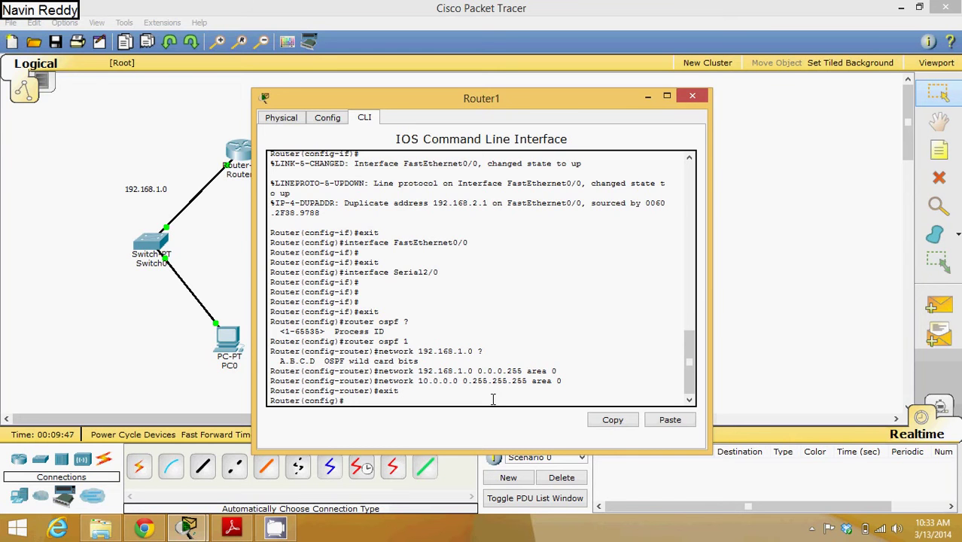
key(Return)
key(Return)
key(Return)
key(Return)
key(Return)
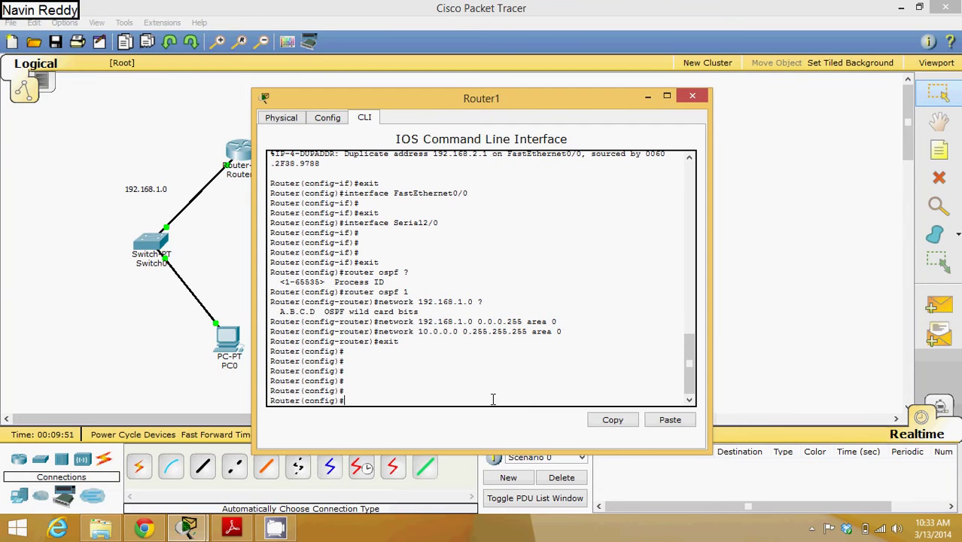
click(691, 96)
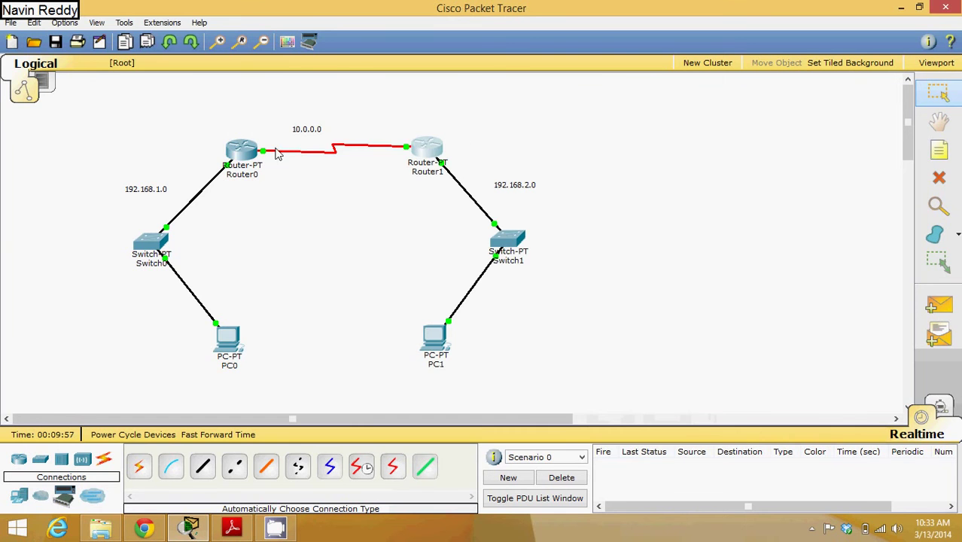
Step: Reopen Router1's command line and recall the earlier "router ospf 1" command without running it
click(423, 154)
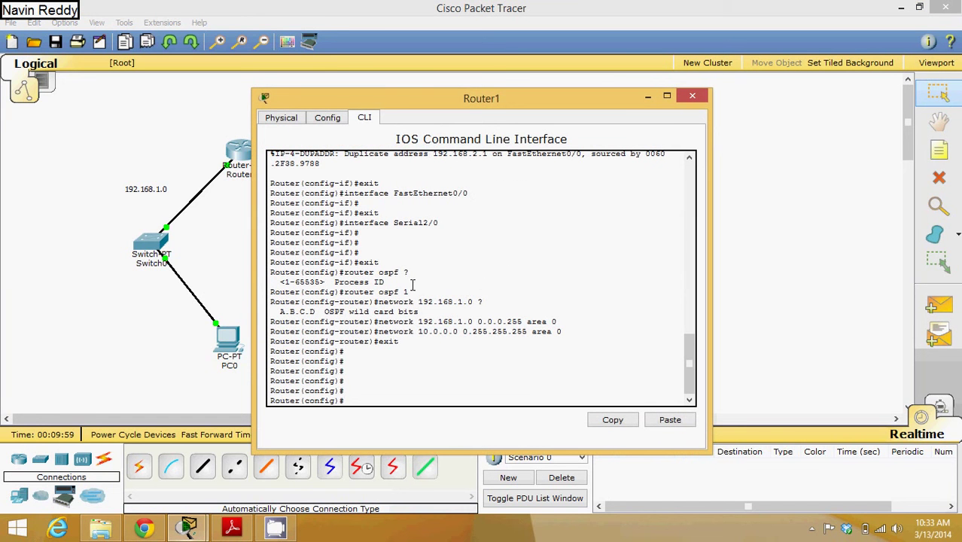
key(Up)
key(Up)
key(Up)
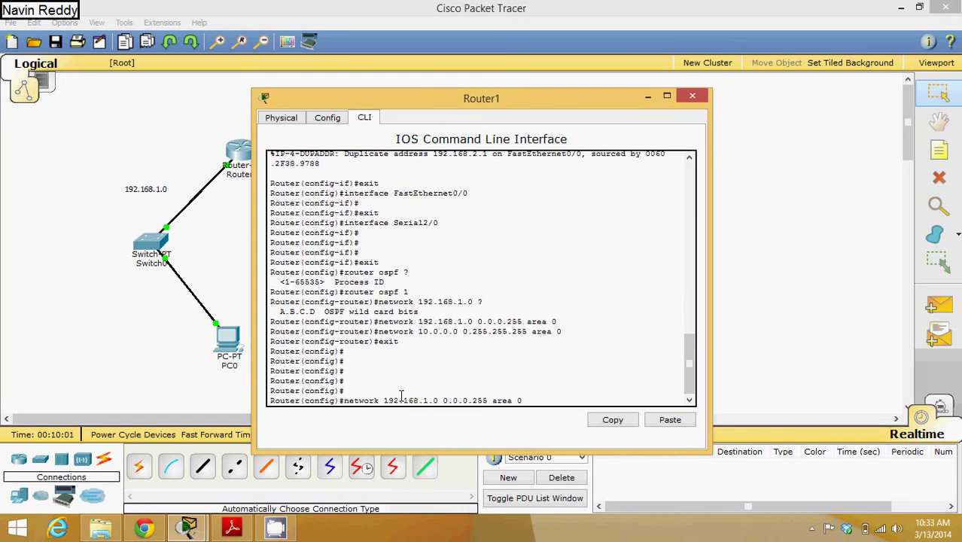
key(Up)
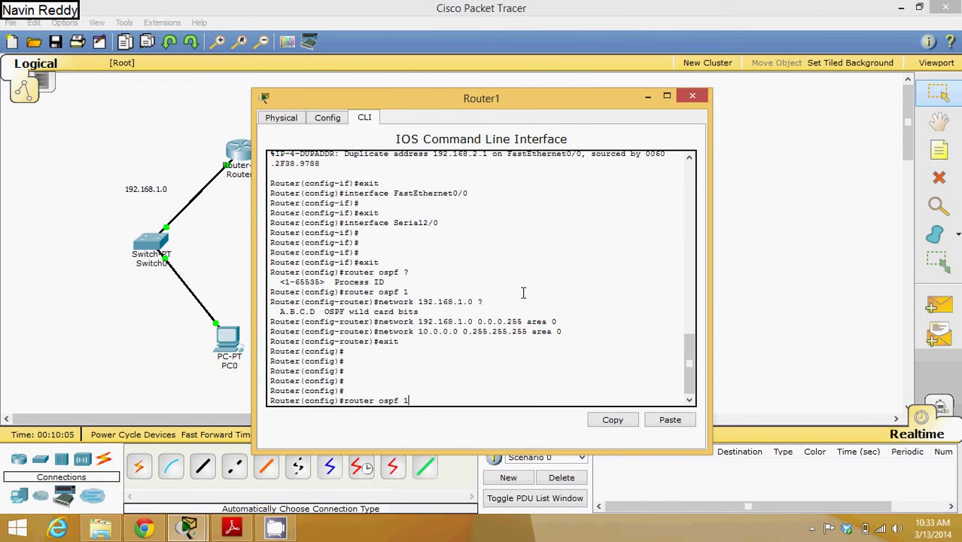
Step: Erase the startup configuration from Router1's NVRAM and confirm the erasure
click(326, 123)
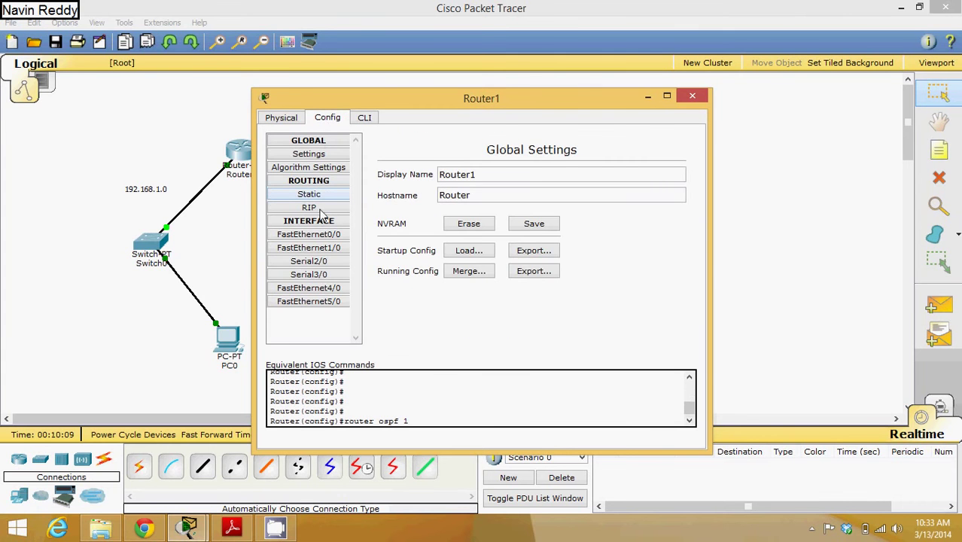
click(337, 155)
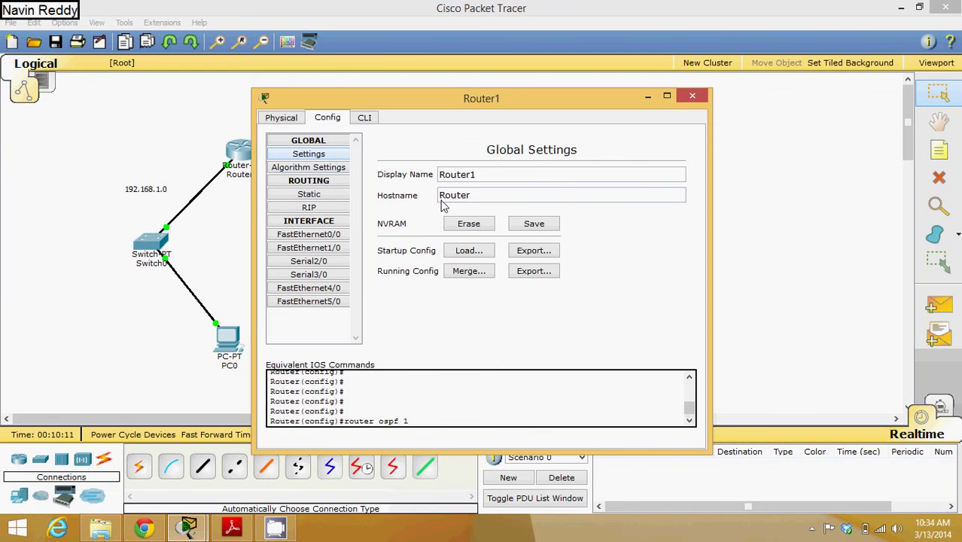
click(473, 225)
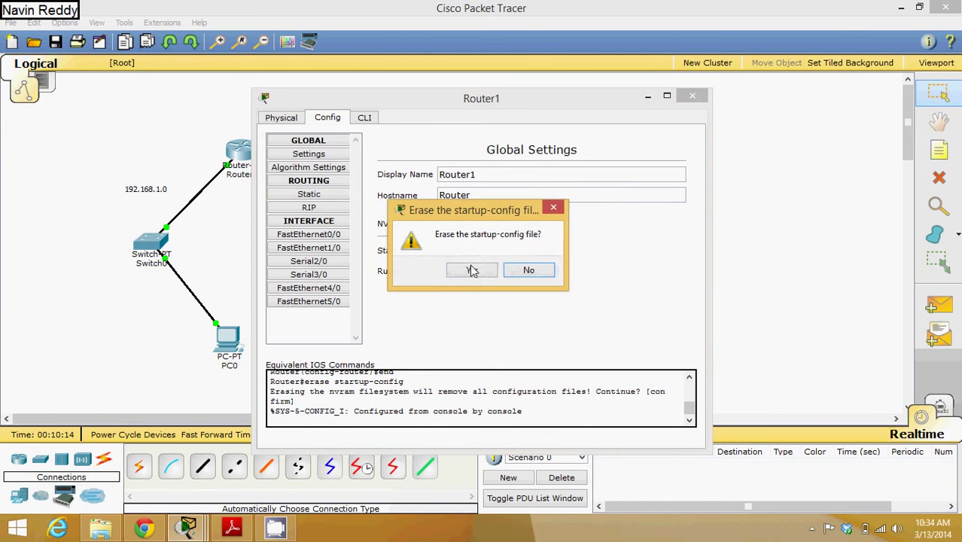
click(471, 271)
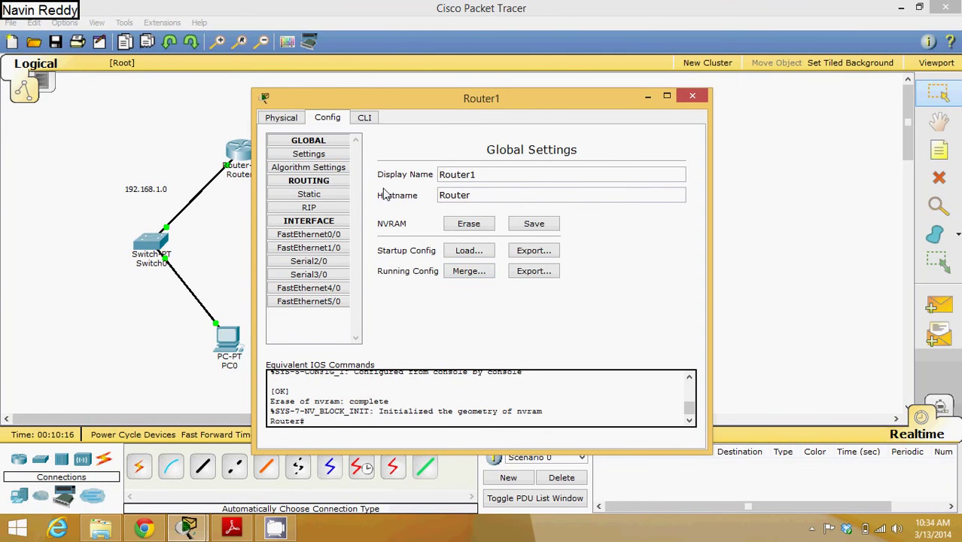
Step: Return to Router1's command line and enter global configuration mode with "conf t"
click(364, 117)
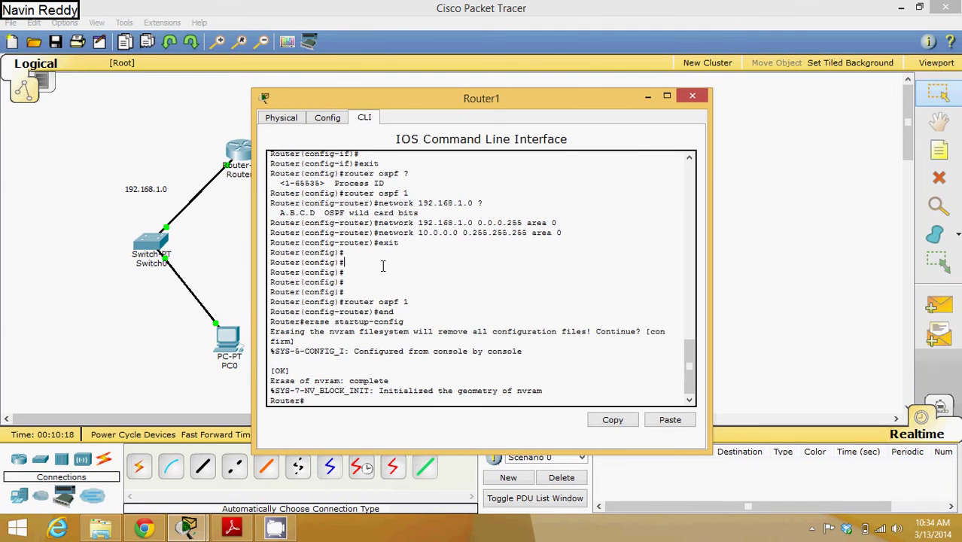
key(Return)
key(Return)
key(Return)
key(Return)
text(ena)
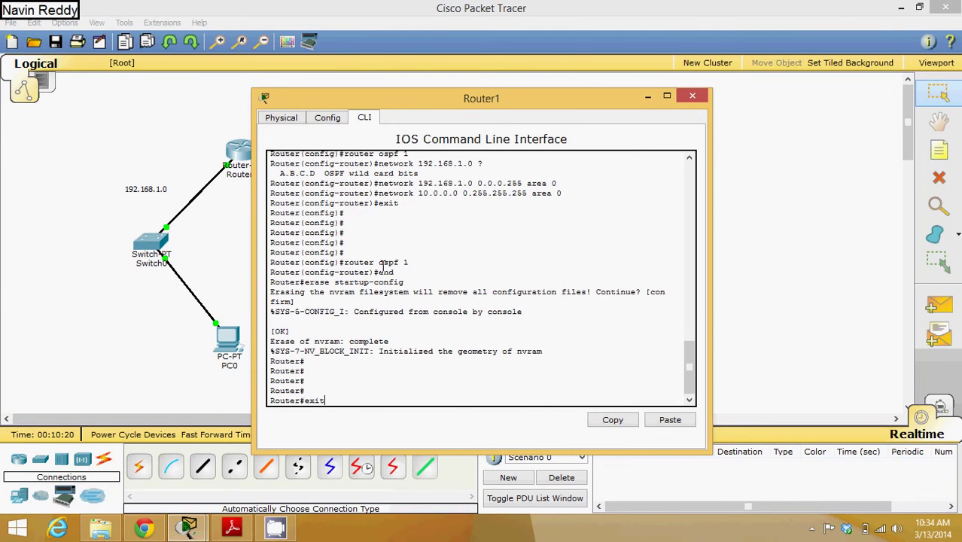
key(BackSpace)
key(BackSpace)
key(BackSpace)
text(conf t)
key(Return)
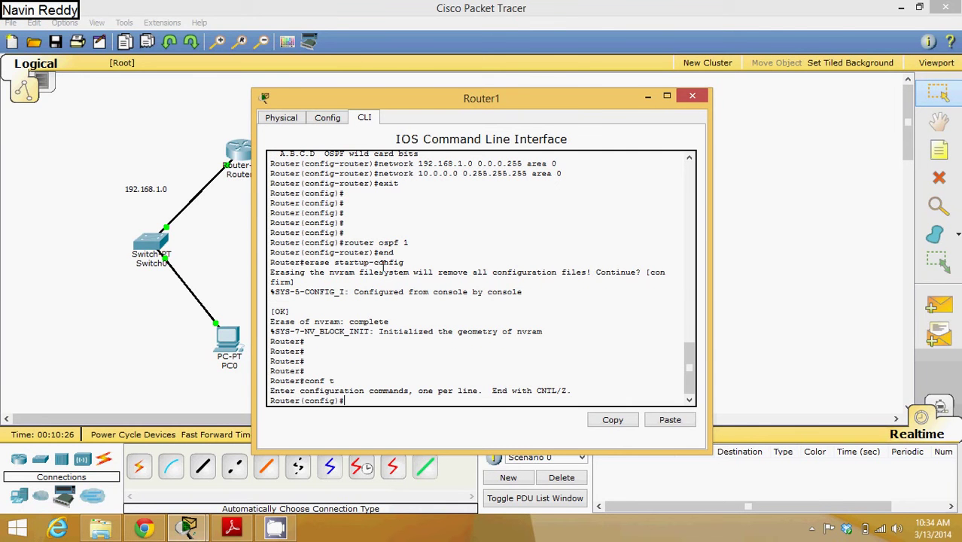
Step: Enter router configuration mode for OSPF process 1 on Router1
key(BackSpace)
text(router osp)
text(f)
key(Return)
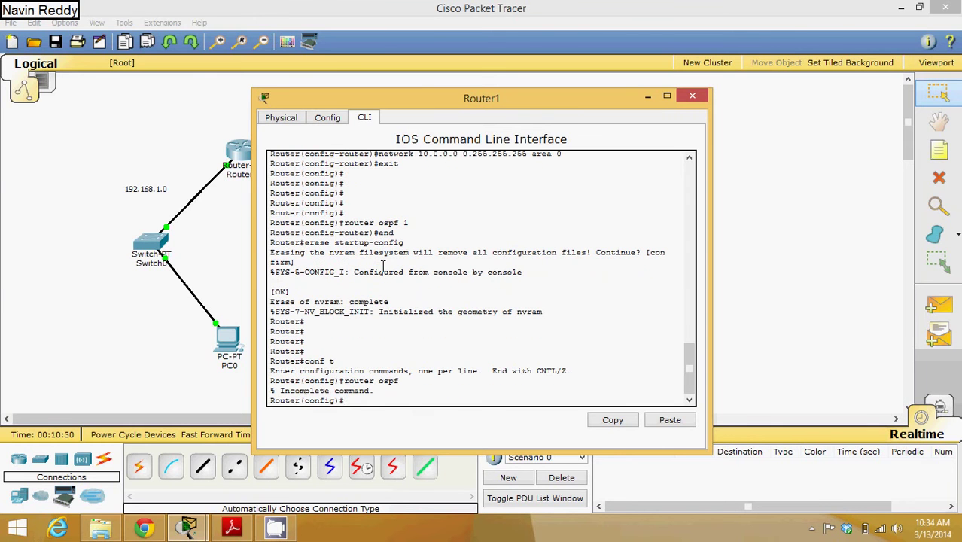
key(Up)
text(1)
key(Return)
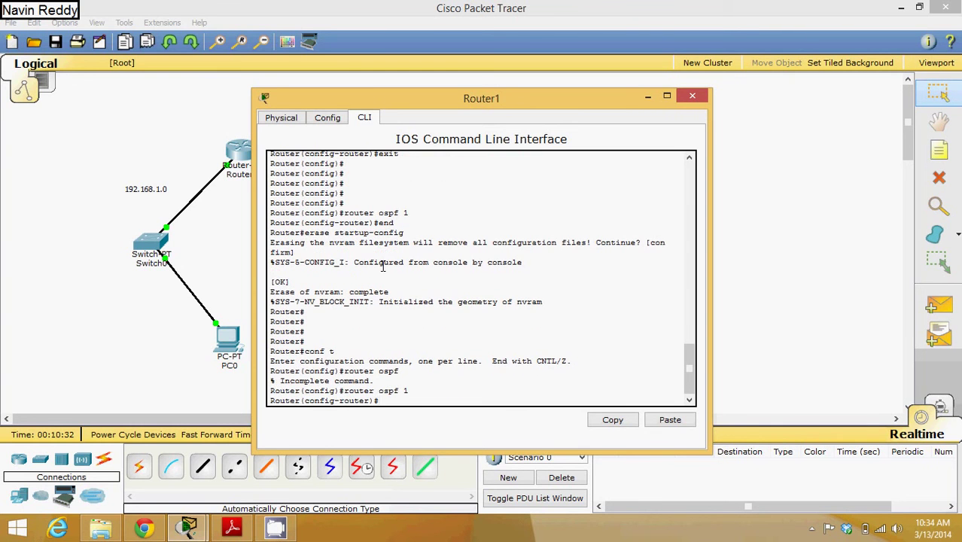
Step: Advertise network 192.168.2.0 with wildcard mask 0.0.0.255 in OSPF area 0 on Router1
text(network)
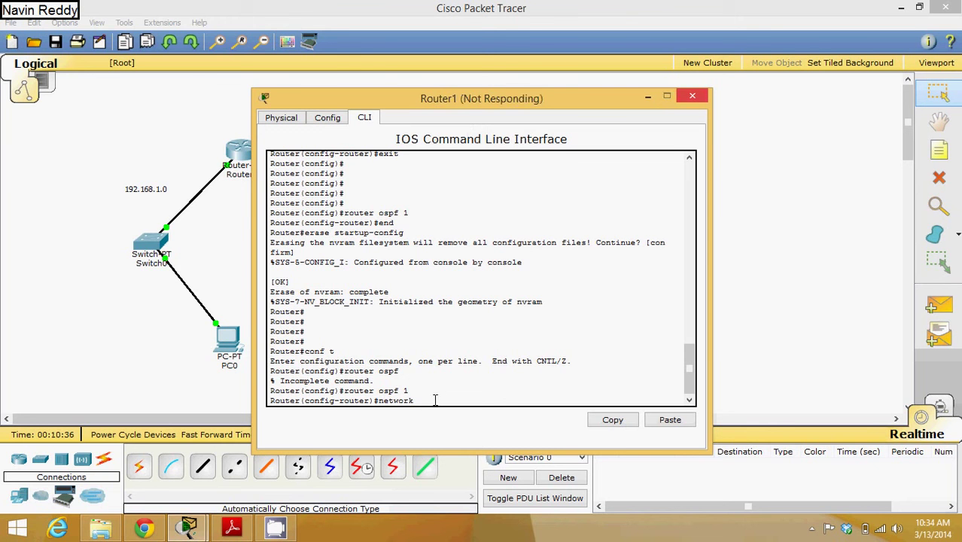
text(192.1)
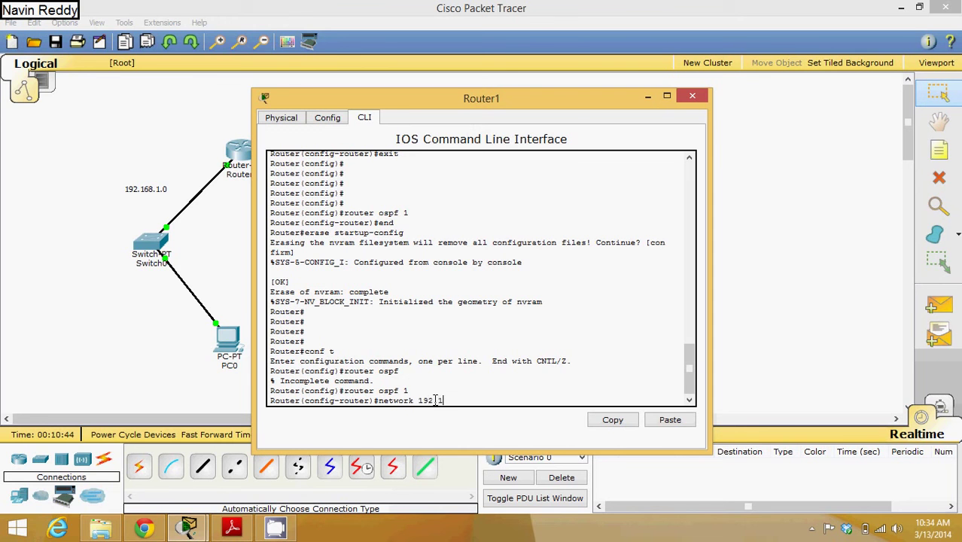
text(68.2.0 0.0.0.255 area 0)
key(Return)
Step: Advertise network 10.0.0.0 in OSPF area 0 on Router1, adding the wildcard mask 0.255.255.255 to the command
text(netwo)
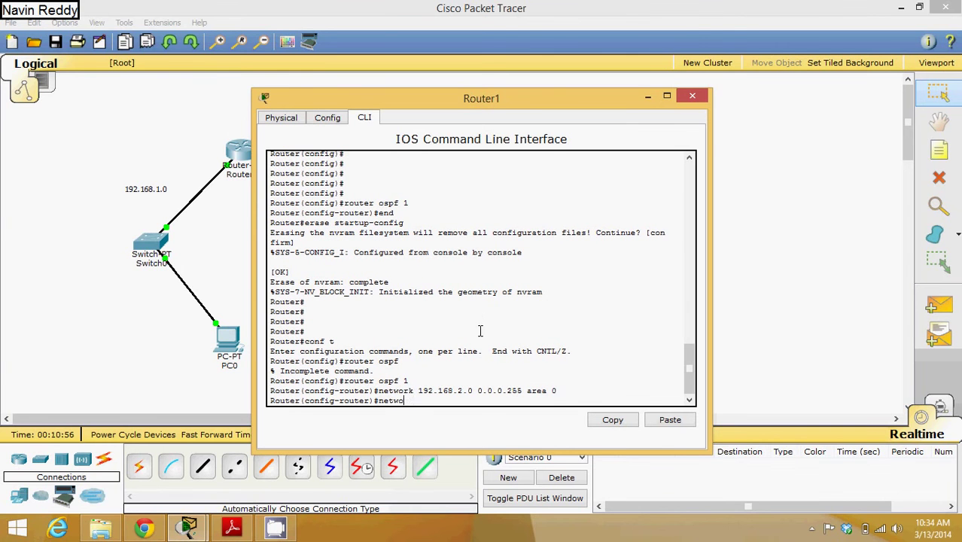
text(rk 10.0.0.0 area 0)
key(Return)
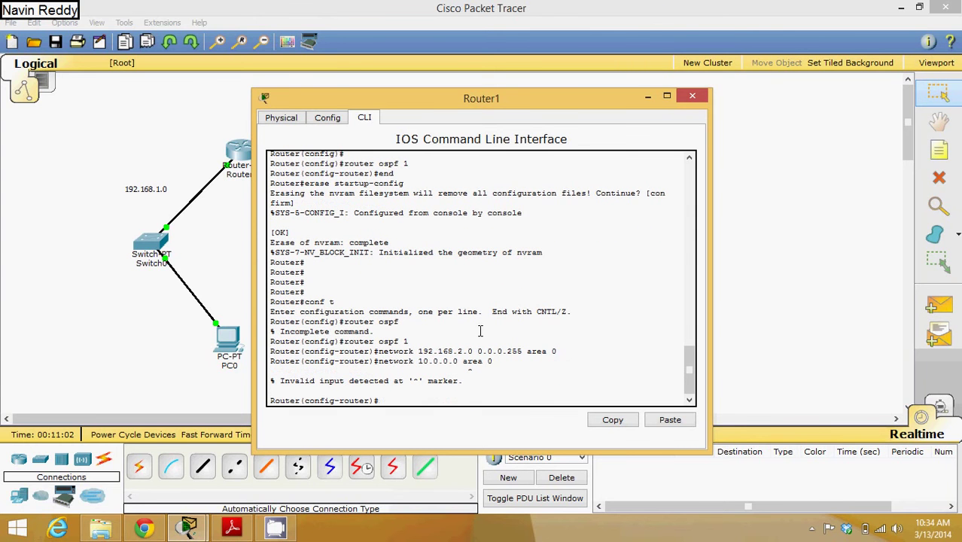
key(Up)
text(0.)
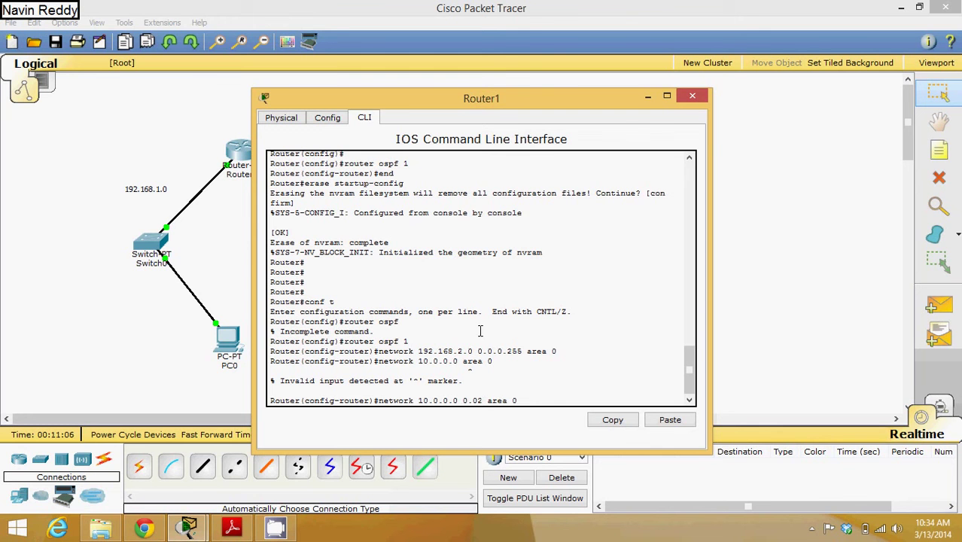
text(255.255.255)
key(Return)
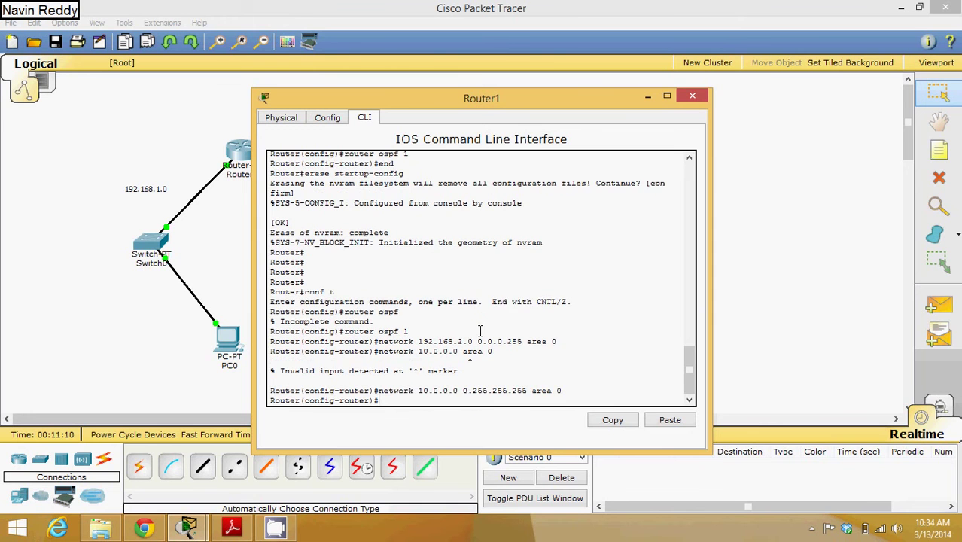
Step: Leave OSPF router configuration mode on Router1 and close its device window
text(exit)
key(Return)
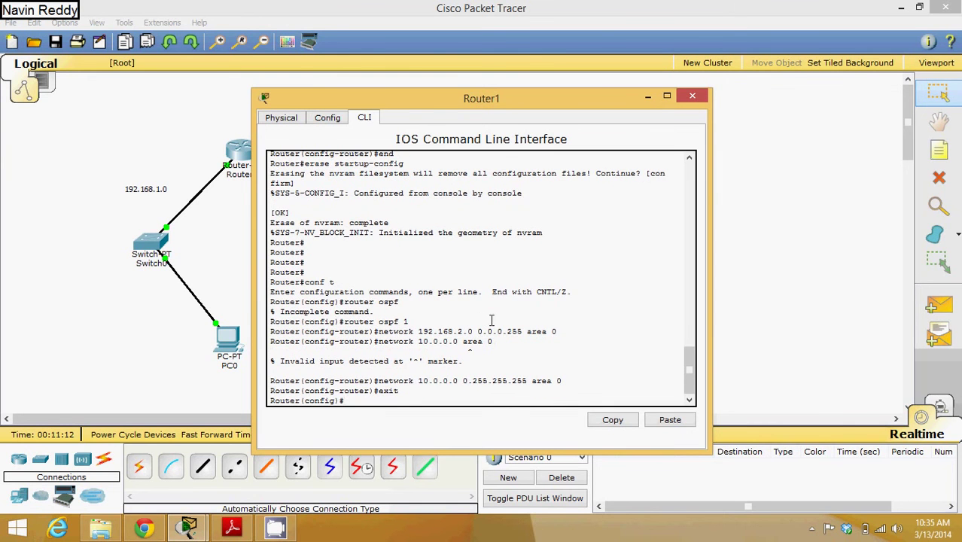
click(693, 97)
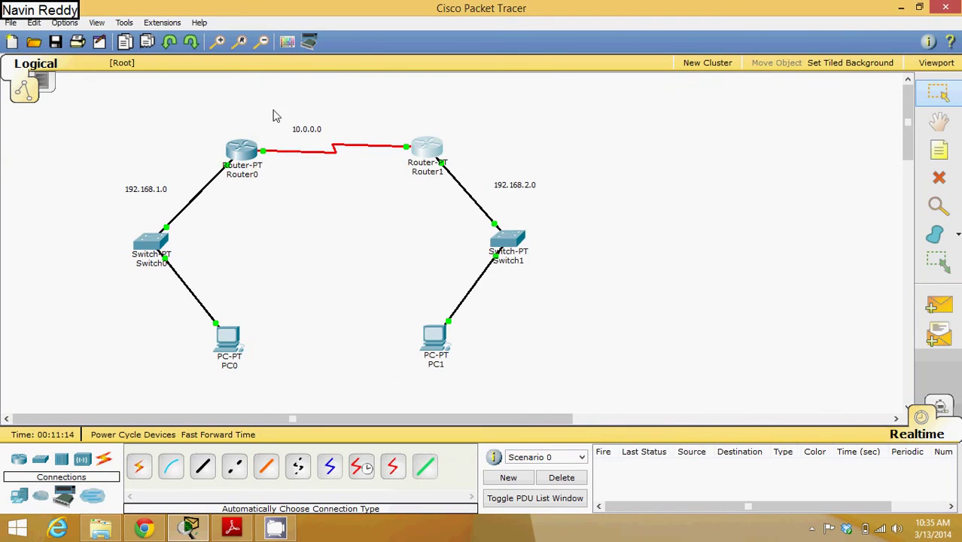
Step: Open Router0's command line and exit interface configuration back to global configuration mode
click(240, 158)
click(364, 119)
text(exit)
key(Return)
key(Return)
key(Return)
key(Return)
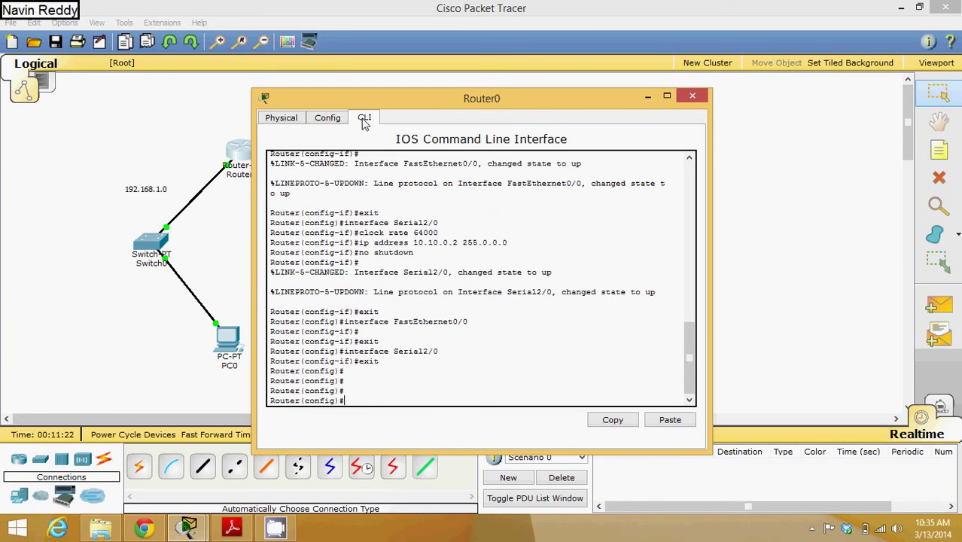
Step: Start OSPF process 1 on Router0 and advertise network 192.168.1.0 with wildcard mask 0.0.0.255 in area 0
text(router ospf 21)
key(Return)
text(netwo)
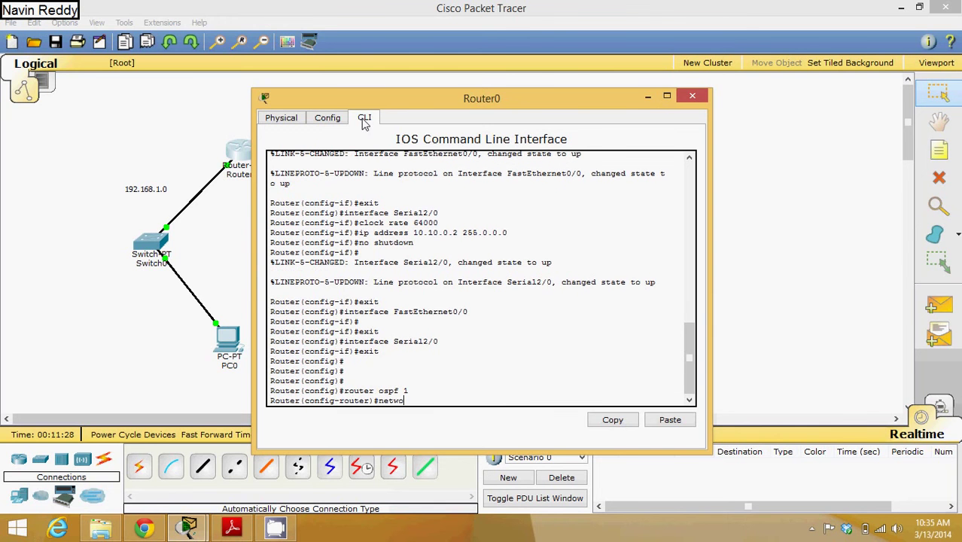
text(rk 192.168.1.0 0.0.0.255 area 0)
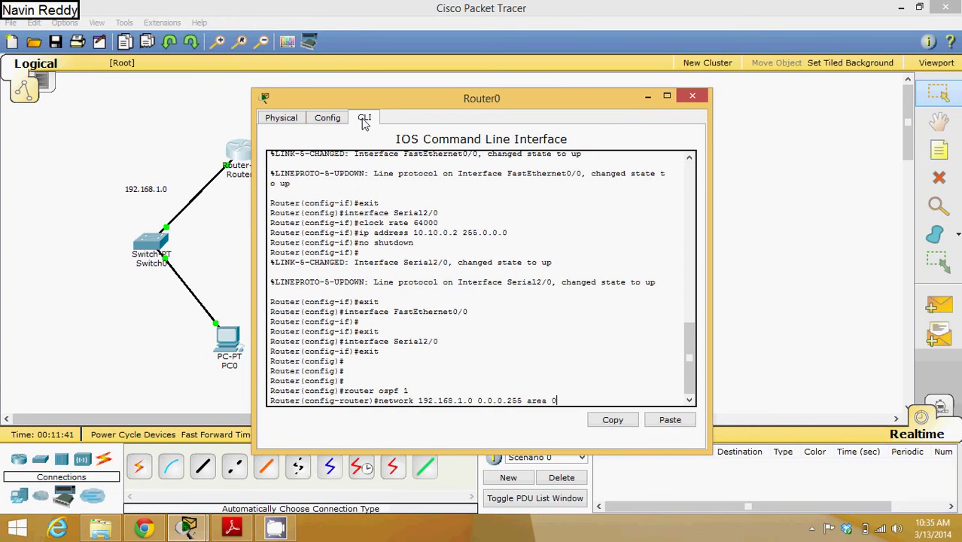
key(Return)
Step: Advertise network 10.0.0.0 with wildcard mask 0.255.255.255 in OSPF area 0 on Router0
text(network 10.0.0.0 )
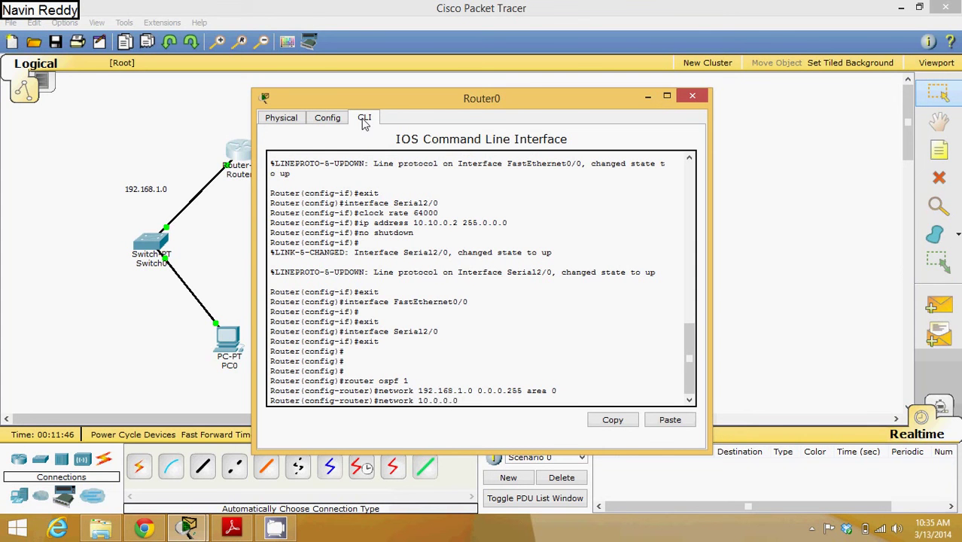
text(0.255.255.255 area 0)
key(Return)
Step: Exit OSPF router configuration mode on Router0 and close its device window
text(exit)
key(Return)
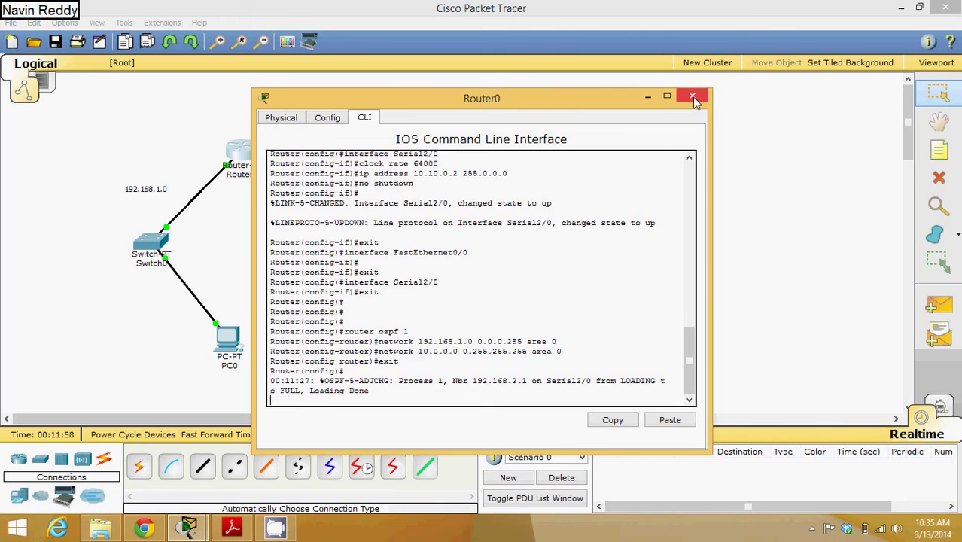
key(Return)
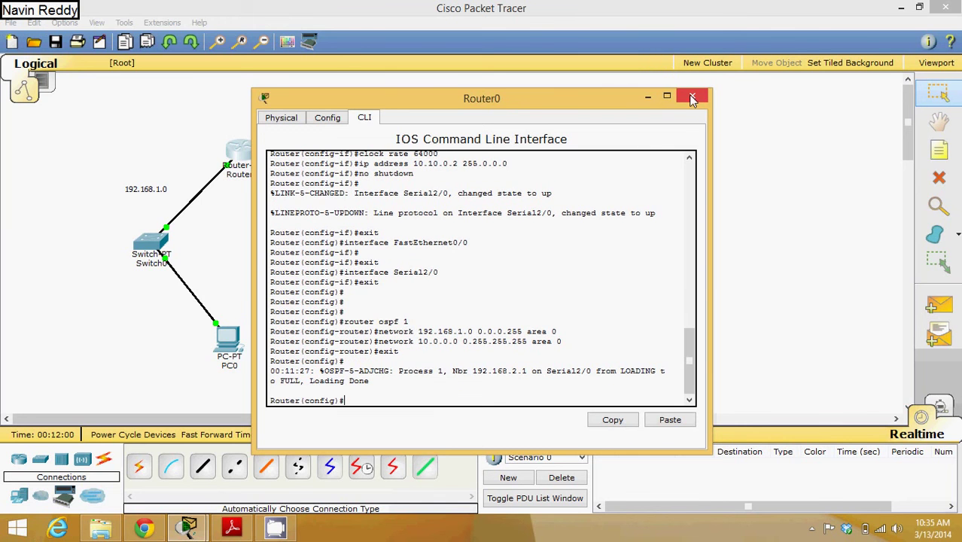
click(691, 97)
Step: Test connectivity by sending a simple PDU from PC0 to PC1, and delete the test scenario
click(938, 305)
click(225, 344)
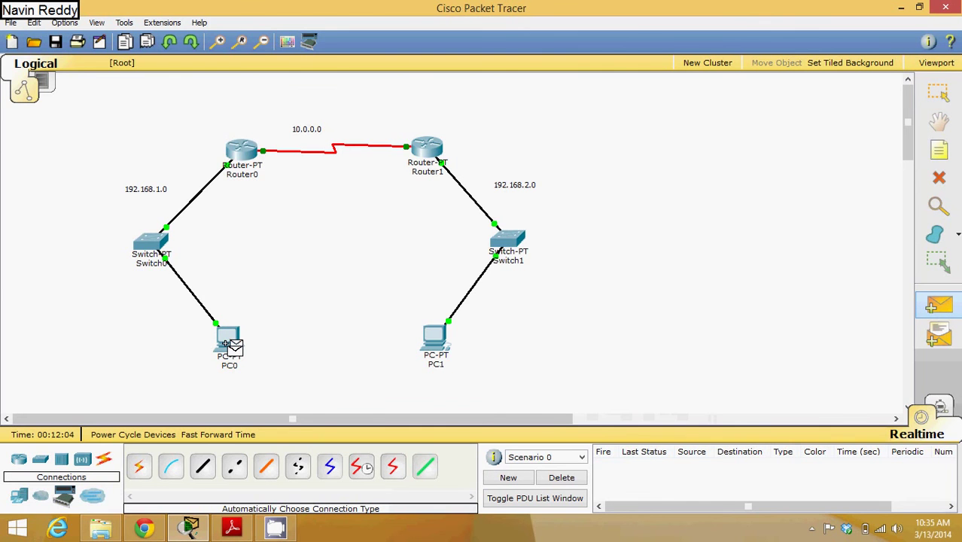
click(433, 339)
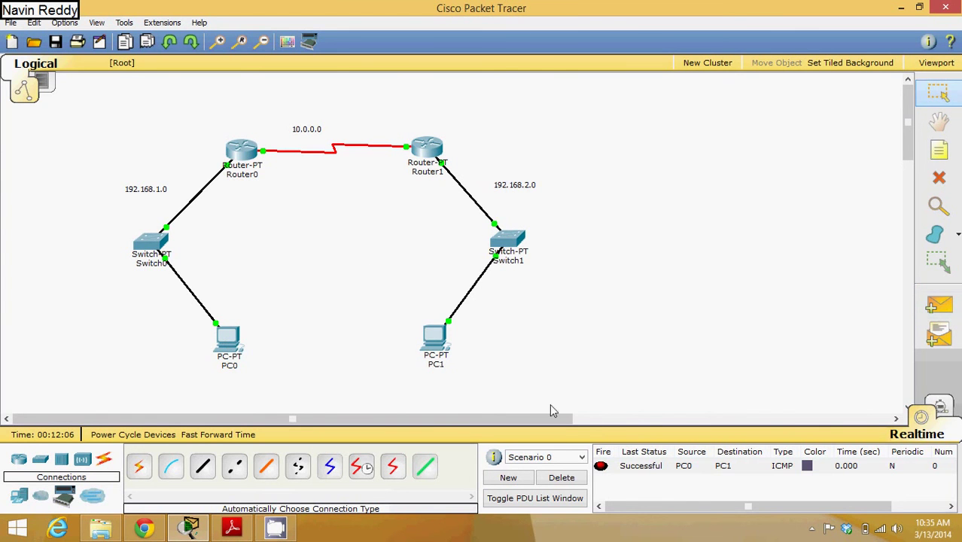
click(561, 477)
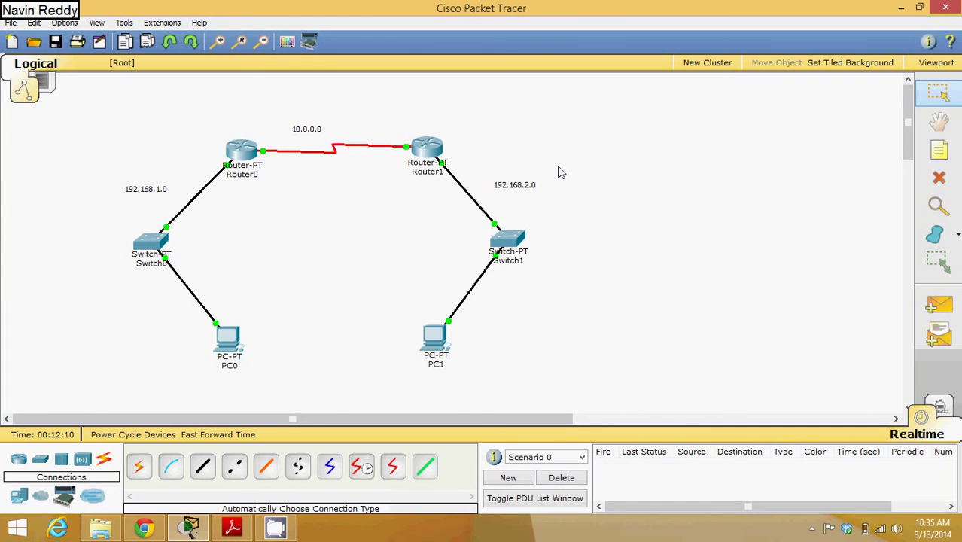
Step: Select the whole topology with its labels and move it slightly down and left to free space above the routers
drag(624, 294, 65, 149)
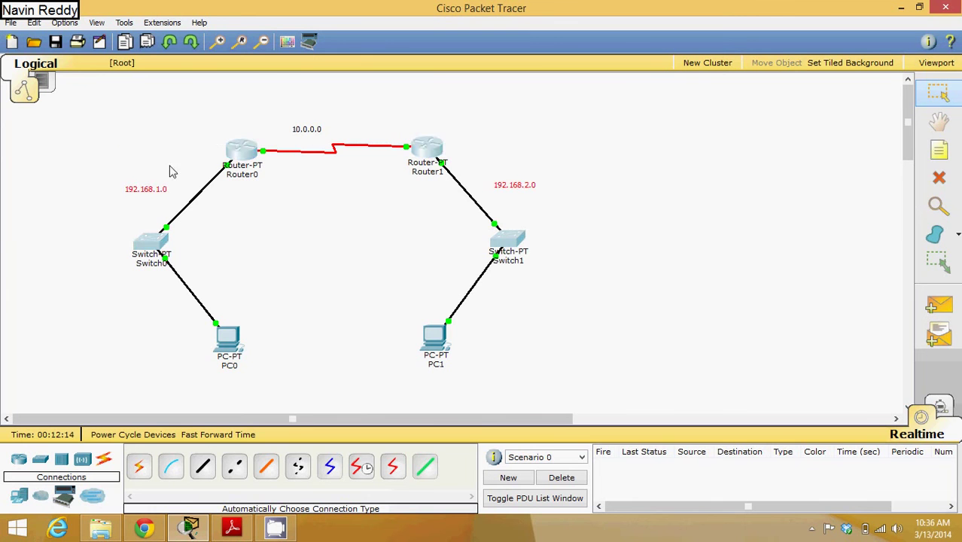
drag(604, 397, 166, 155)
drag(231, 154, 207, 185)
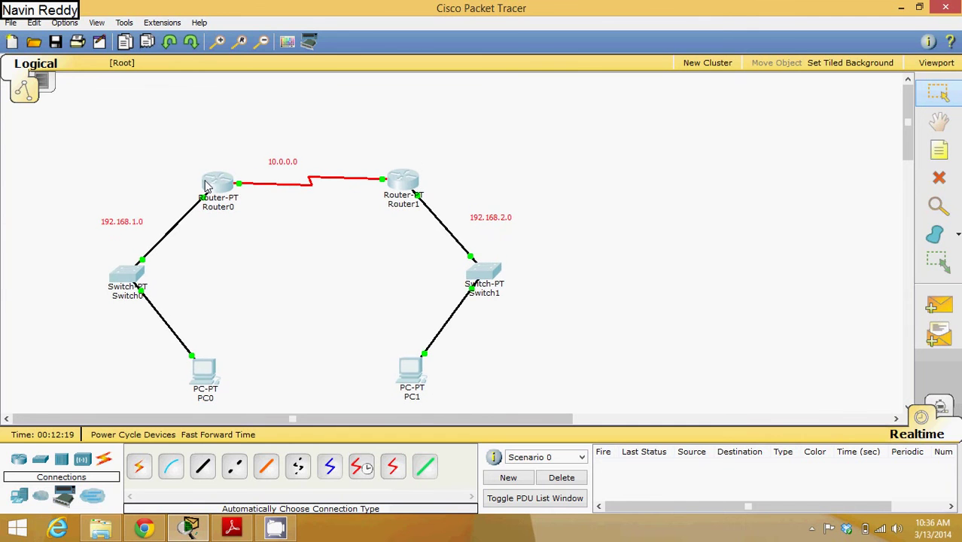
click(496, 186)
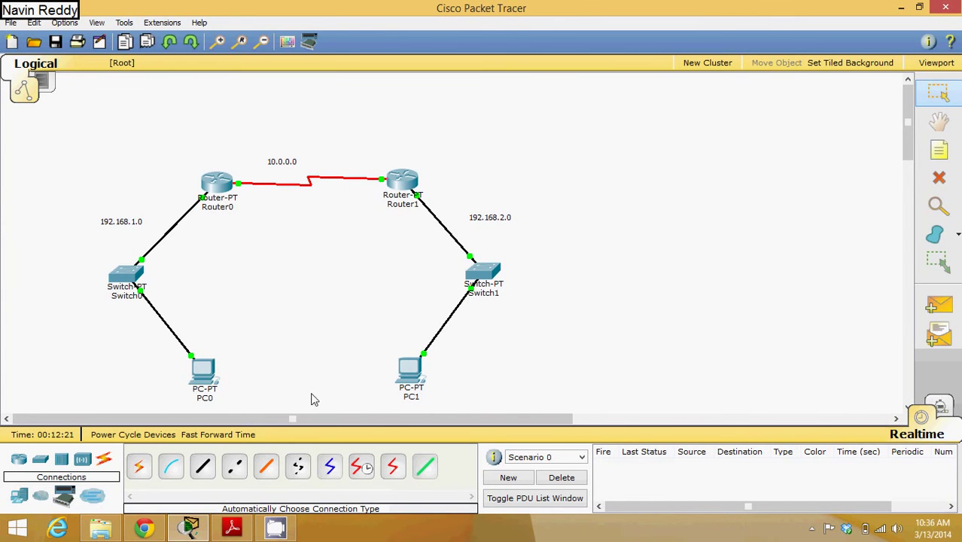
Step: Add a generic Router-PT above the link between Router0 and Router1, and show the available connection types
click(18, 461)
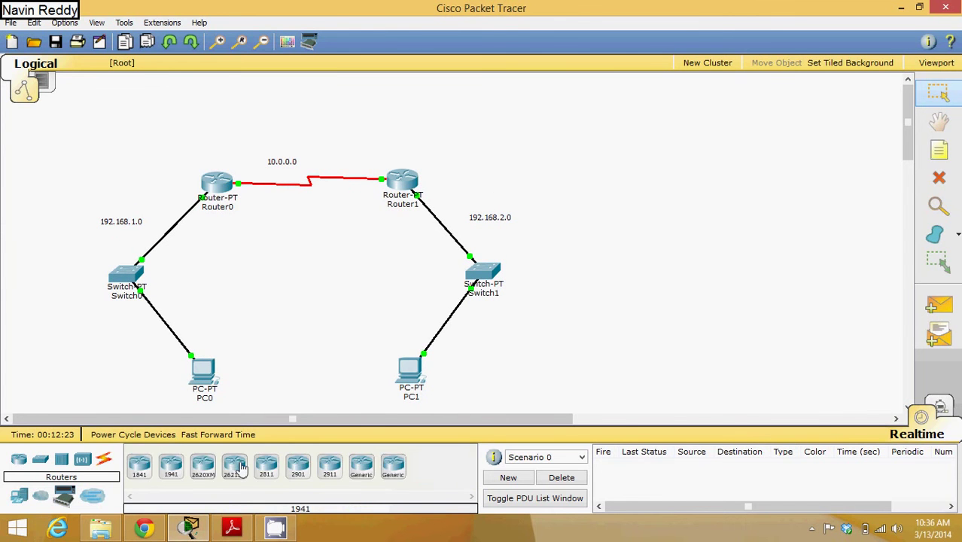
click(361, 466)
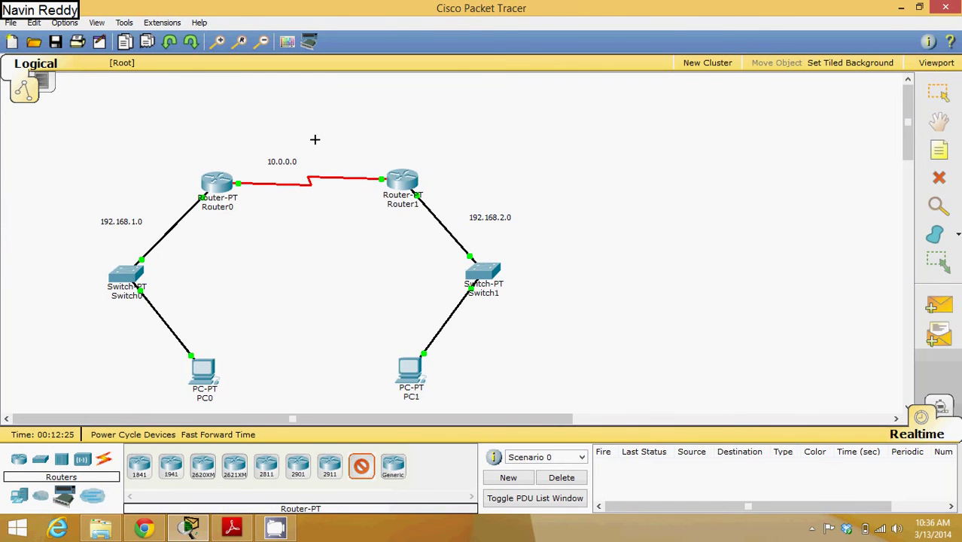
click(307, 112)
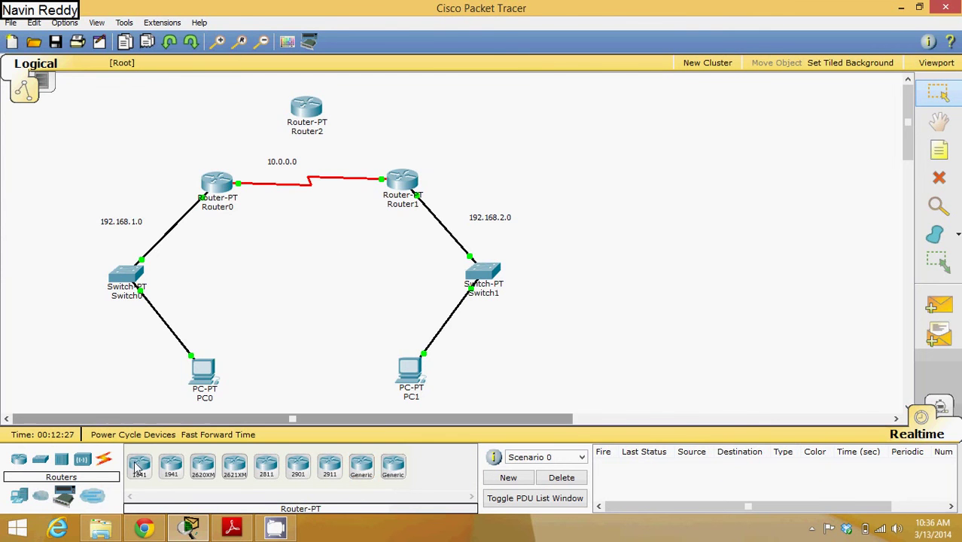
click(103, 460)
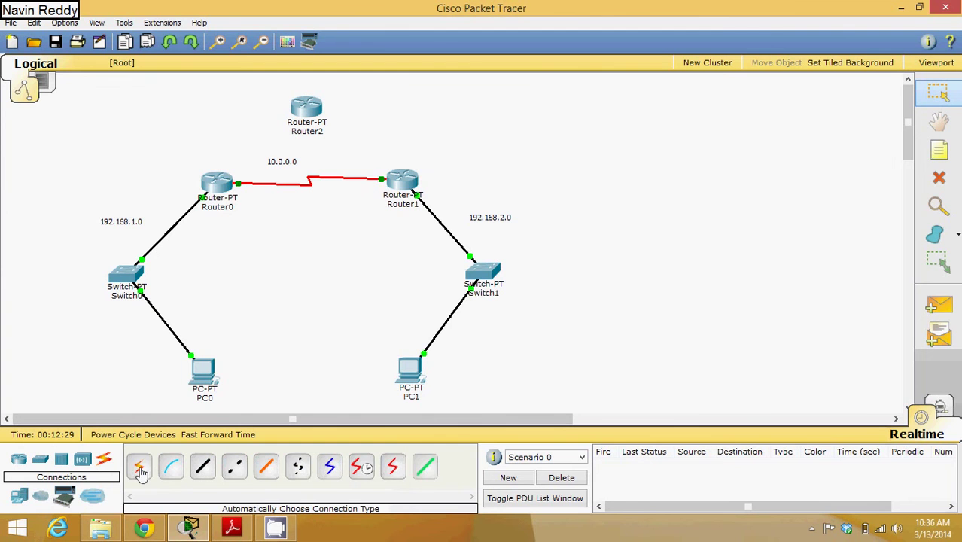
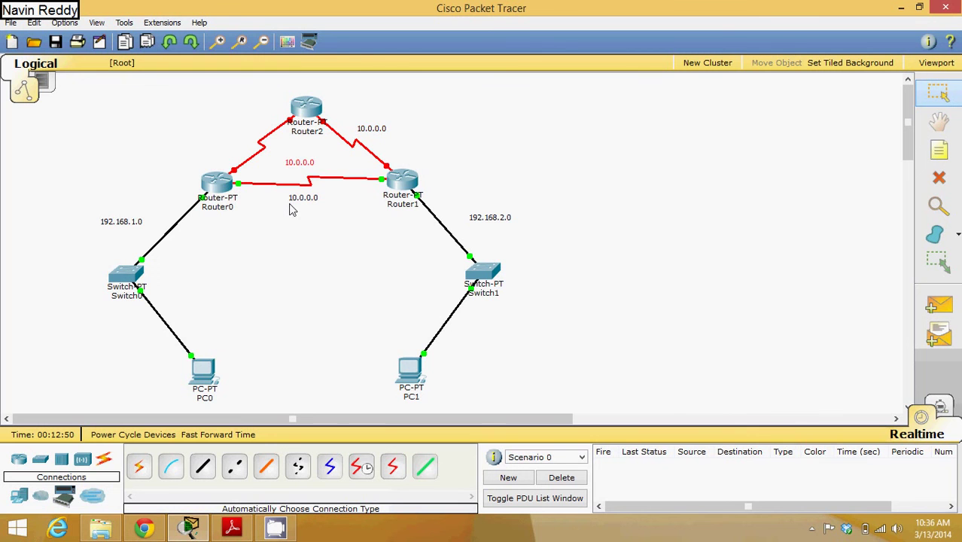
Step: Move the 10.0.0.0 label above the Router0–Router1 link to beside the Router0–Router2 link
drag(299, 170, 239, 135)
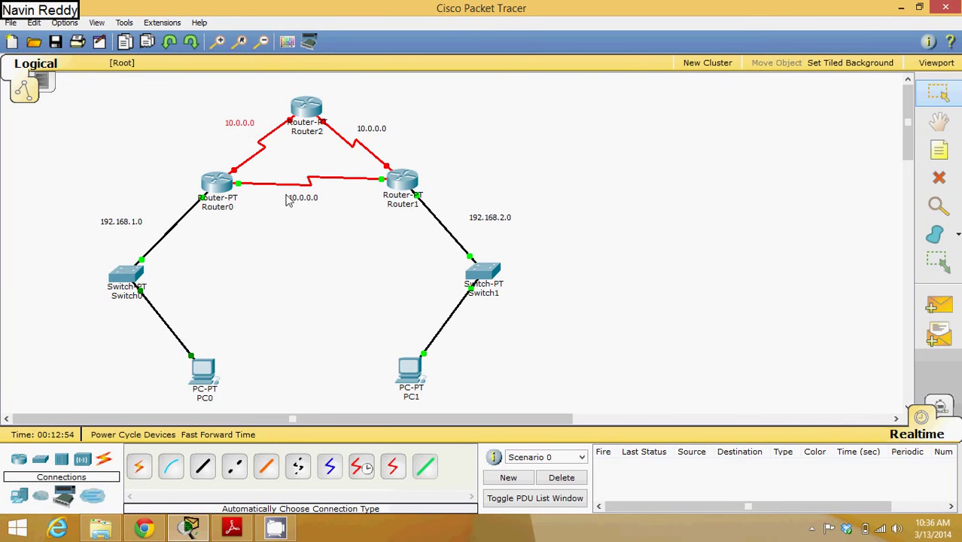
Step: Relabel the Router0–Router2 link as 11.0.0.0 and the Router2–Router1 link as 12.0.0.0
double_click(244, 129)
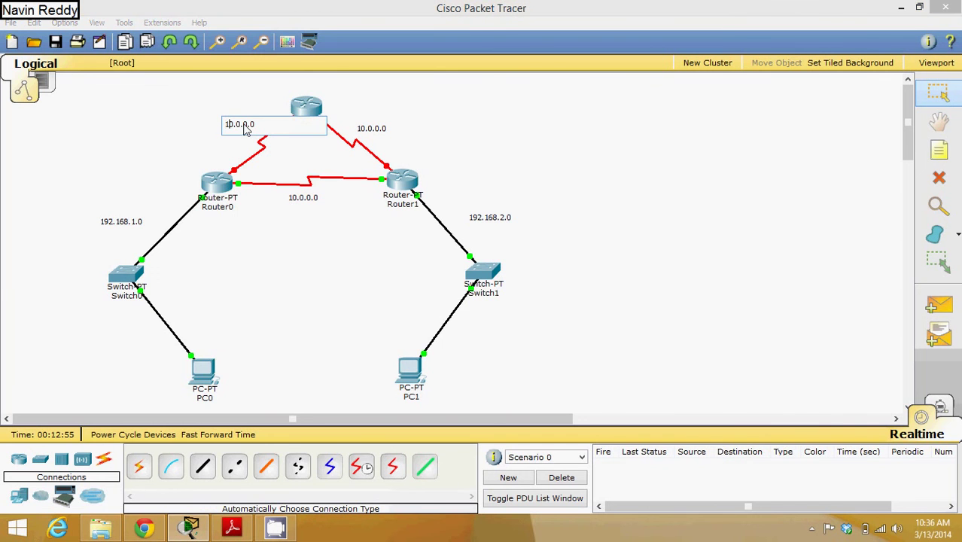
key(BackSpace)
text(1)
double_click(369, 129)
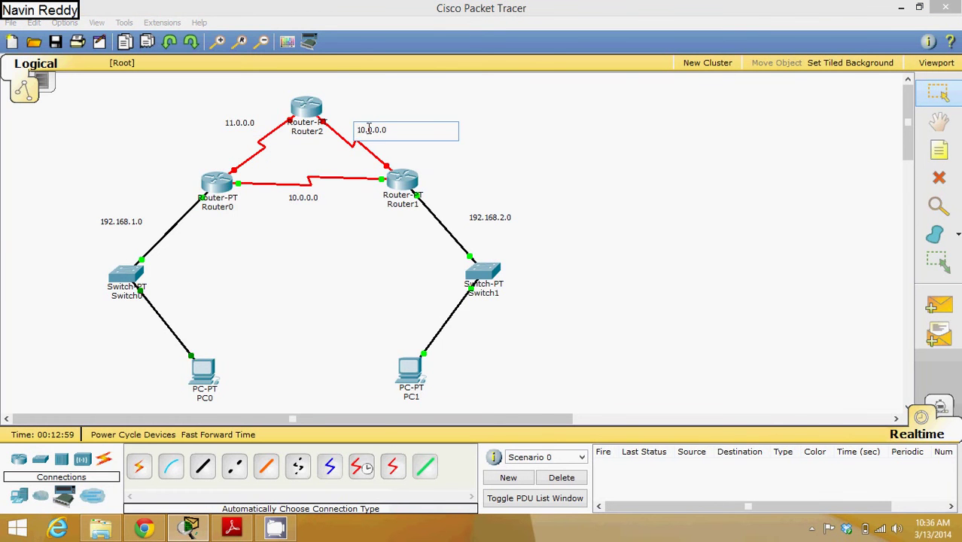
key(BackSpace)
text(2)
click(263, 153)
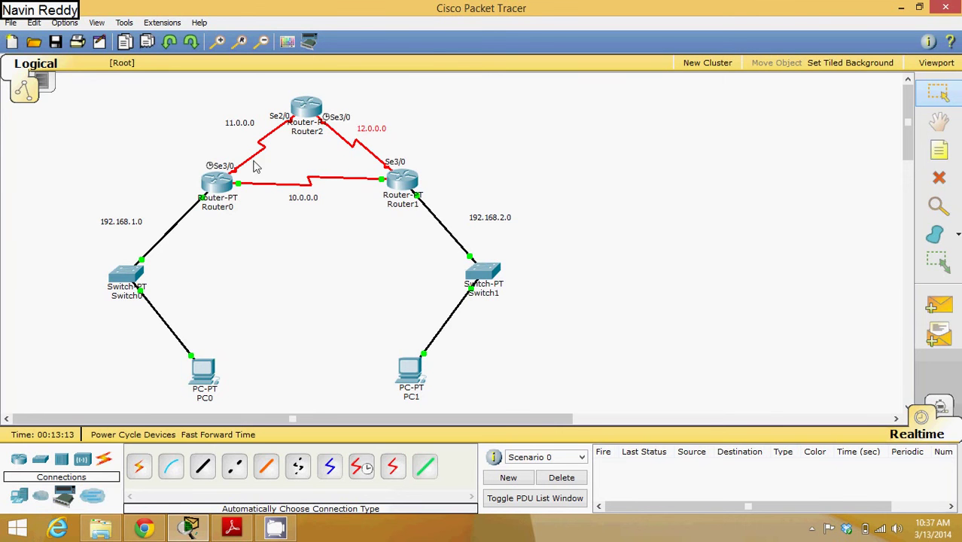
Step: Assign IP address 11.10.0.2 with subnet mask 255.0.0.0 to Router0's Serial3/0 interface
click(219, 176)
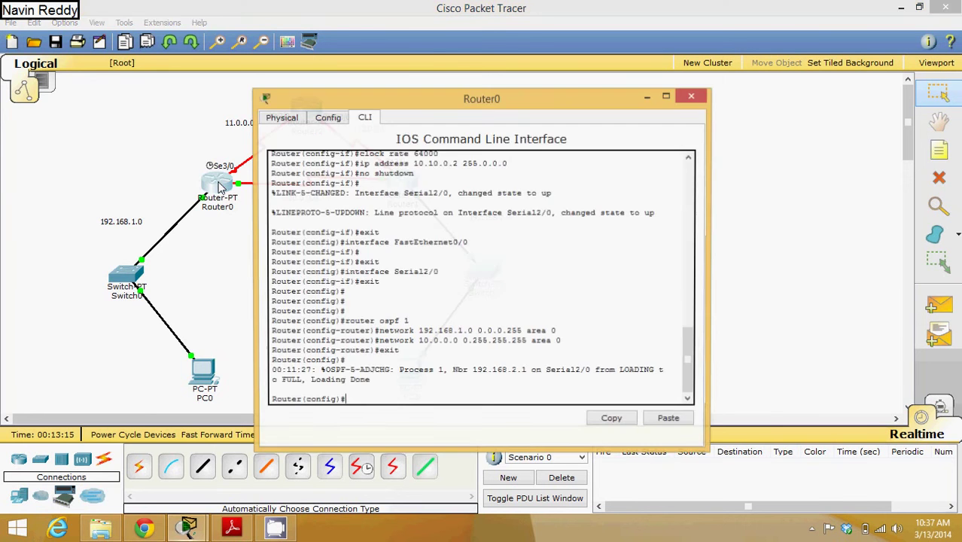
click(328, 119)
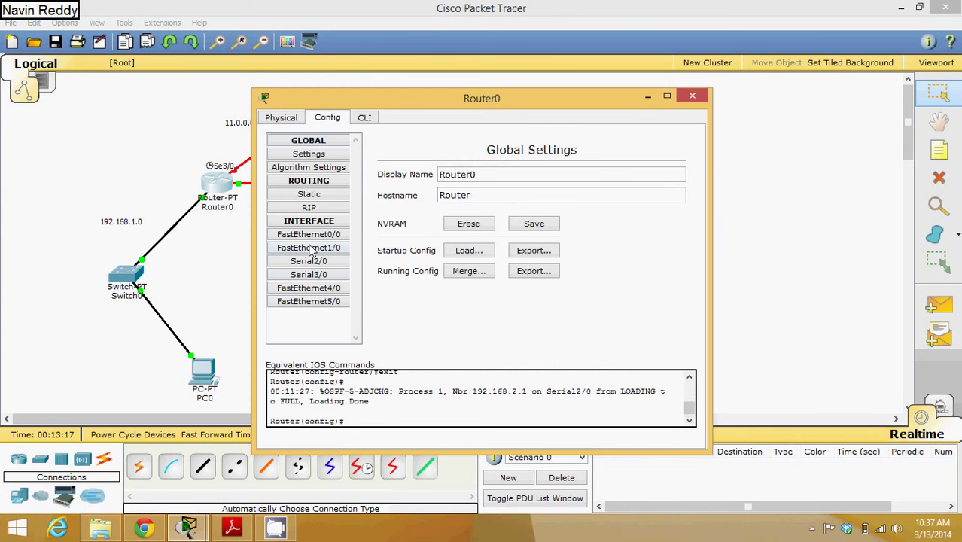
click(307, 276)
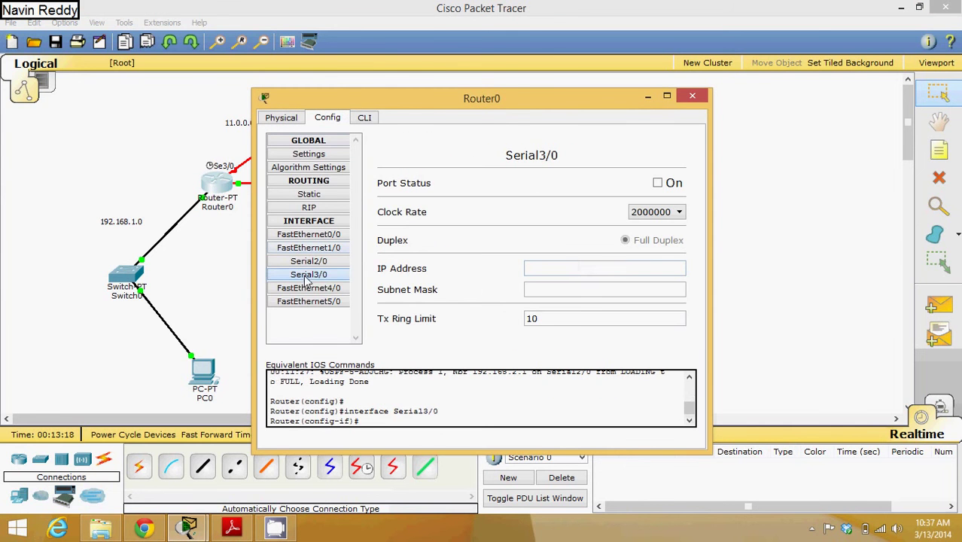
click(572, 267)
text(11.10.0.2)
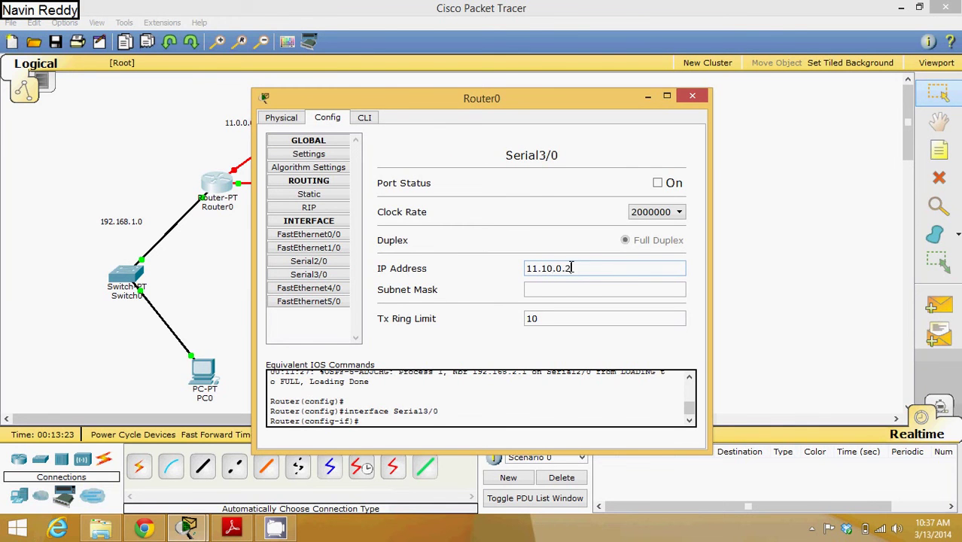
click(567, 289)
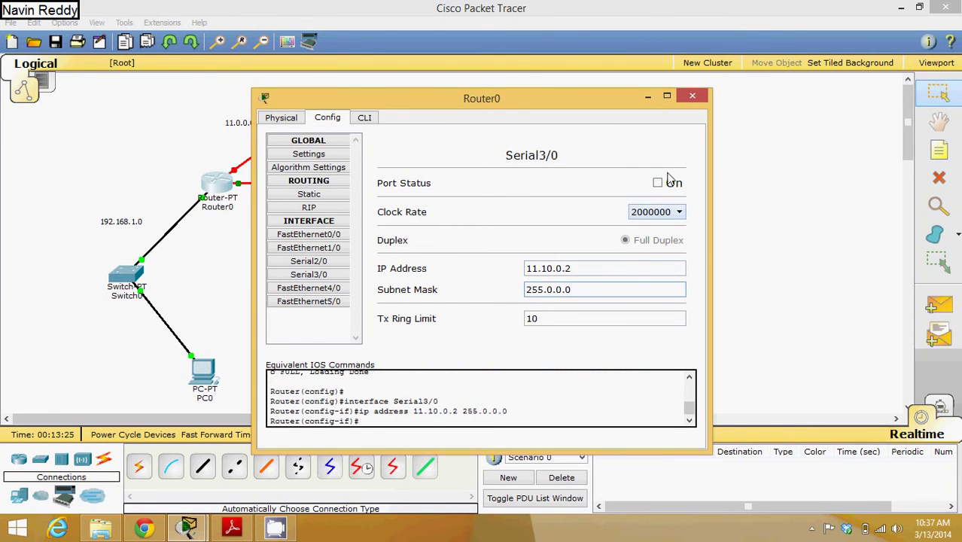
Step: Set the clock rate of Router0's Serial3/0 to 64000, turn the port on, and close the router's window
click(652, 212)
key(Up)
key(Up)
key(Up)
key(Up)
key(Up)
key(Up)
key(Up)
key(Up)
key(Up)
key(Up)
key(Up)
key(Up)
key(Up)
key(Up)
key(Up)
key(Up)
key(Up)
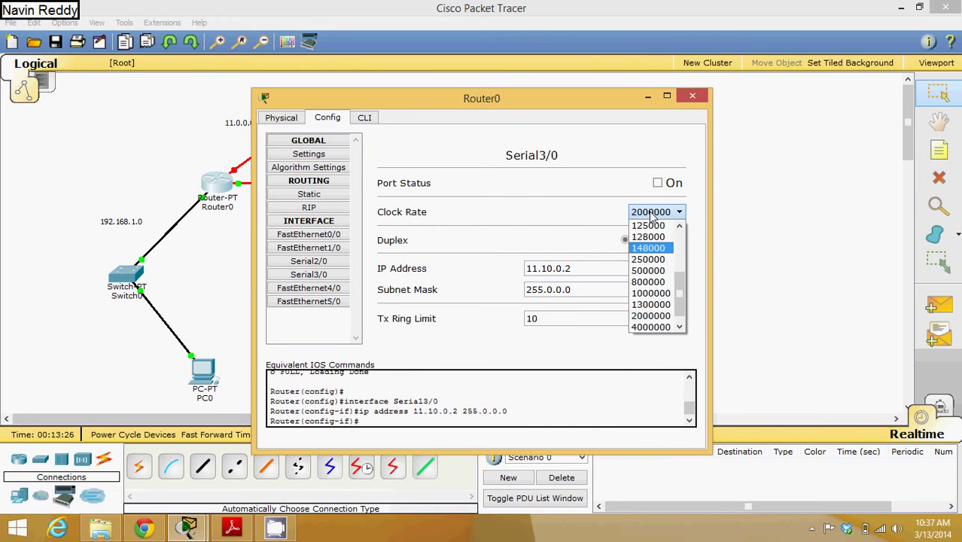
key(Down)
key(Down)
key(Down)
key(Down)
key(Down)
key(Down)
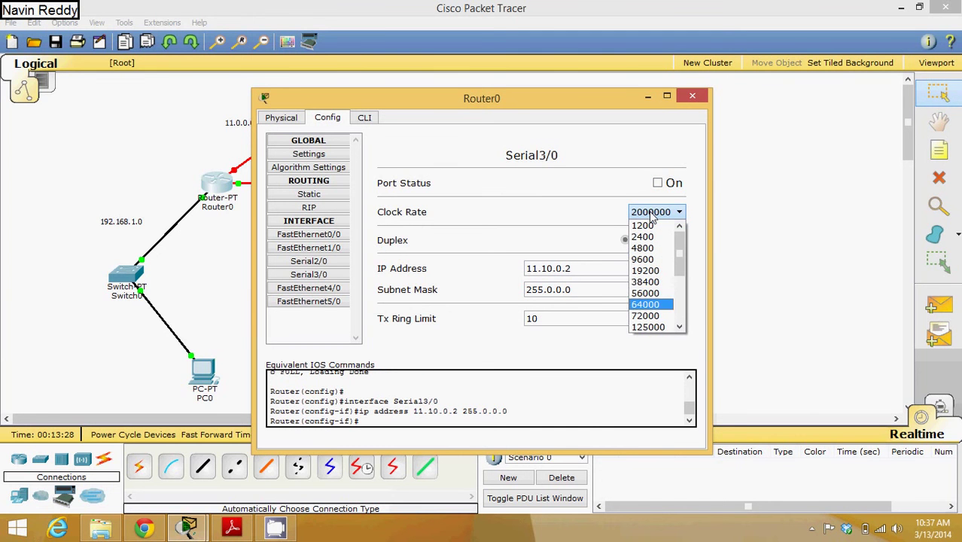
key(Return)
click(657, 184)
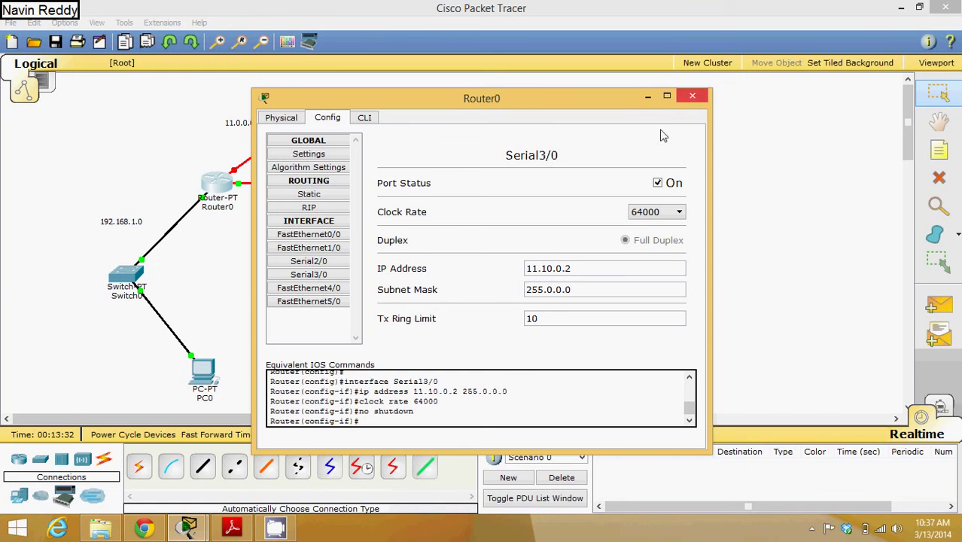
click(693, 99)
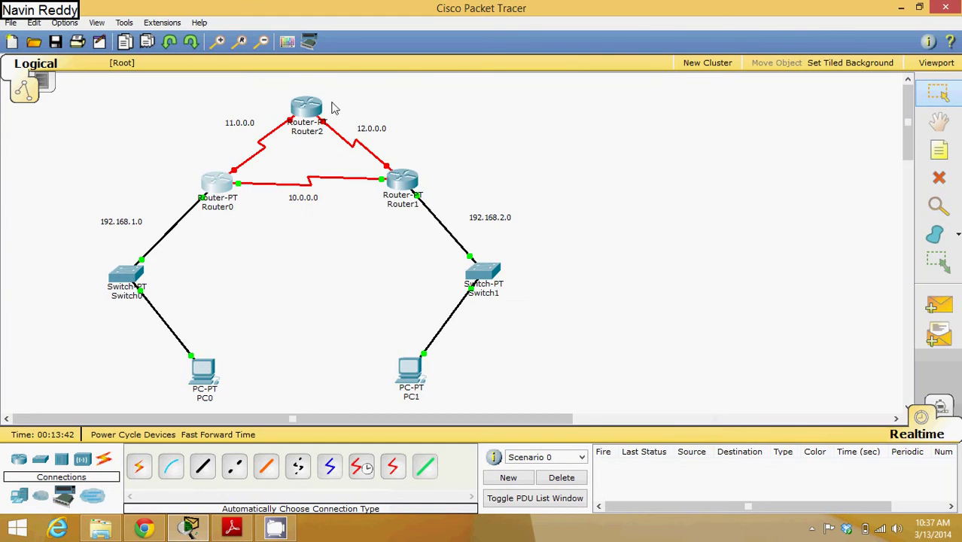
Step: Assign IP address 11.10.0.3 with subnet mask 255.0.0.0 to Router2's Serial2/0 interface
click(304, 107)
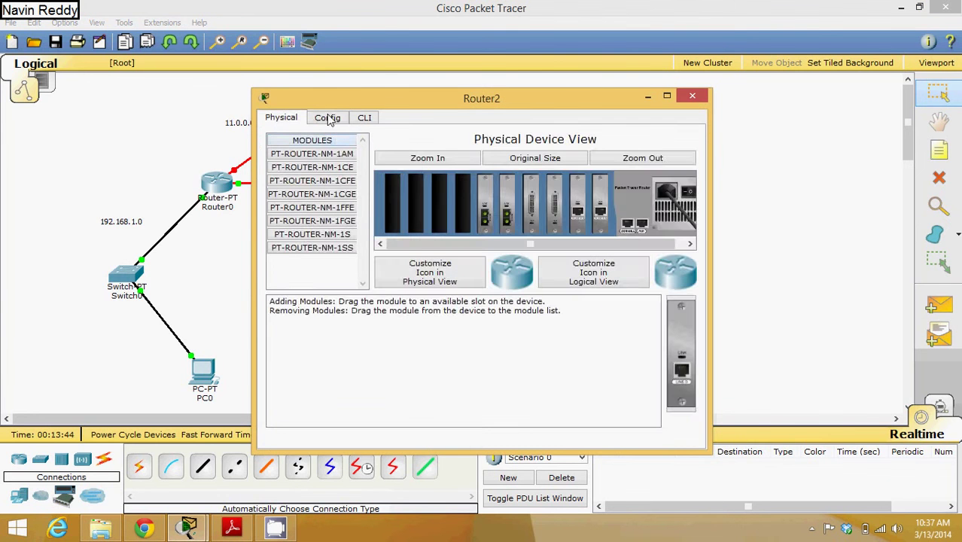
click(327, 118)
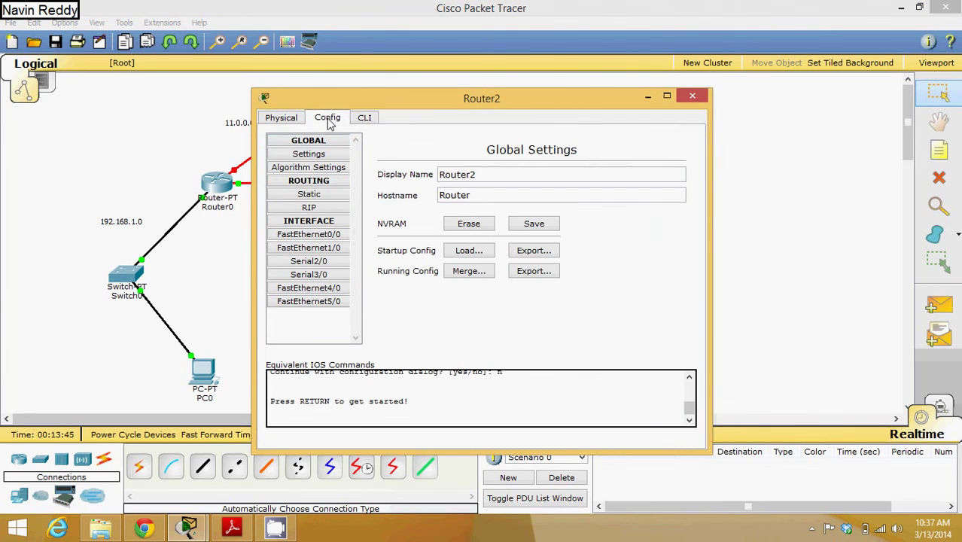
click(313, 264)
click(561, 268)
text(10)
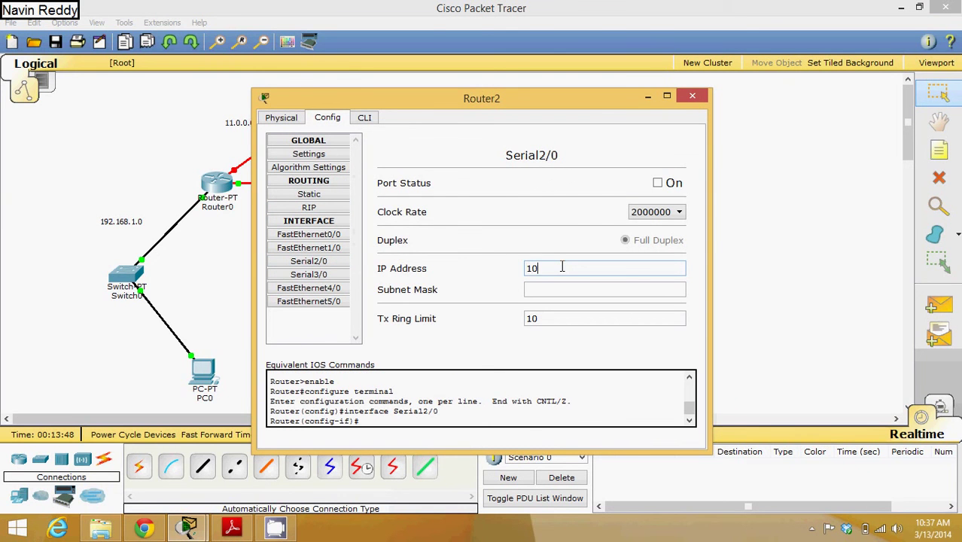
key(BackSpace)
key(BackSpace)
text(11.10.0.3)
click(554, 289)
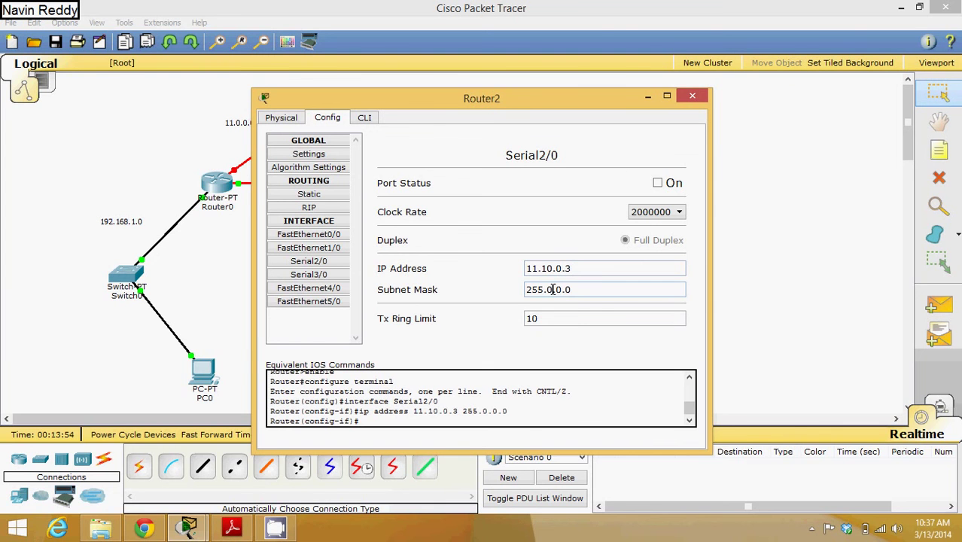
Step: Set the clock rate of Router2's Serial2/0 to Not Set, turn the port on, and close the router's window
click(654, 212)
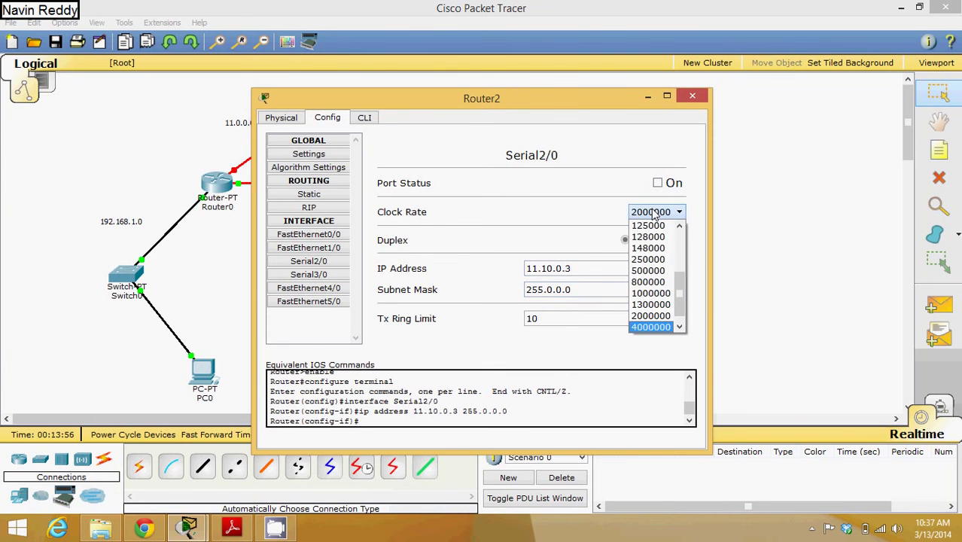
key(Down)
key(Return)
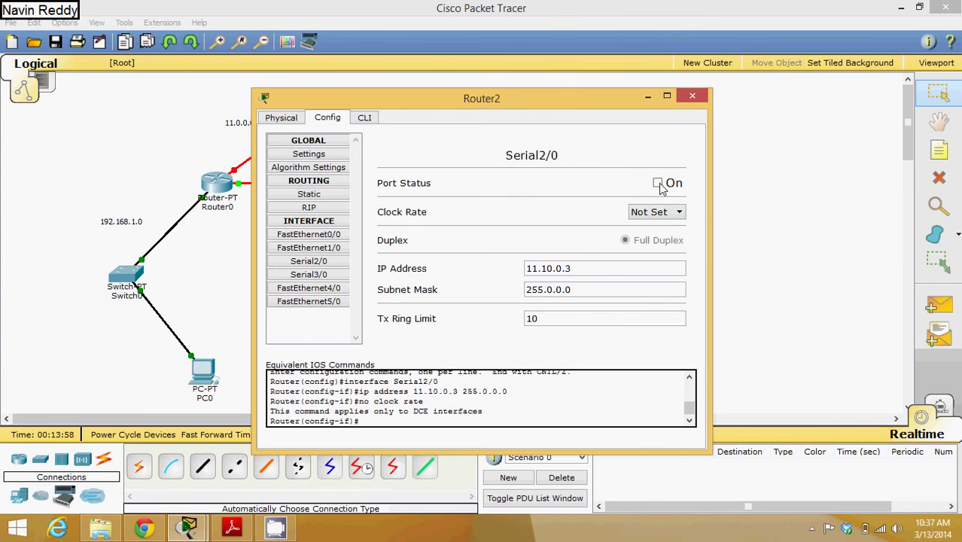
click(658, 182)
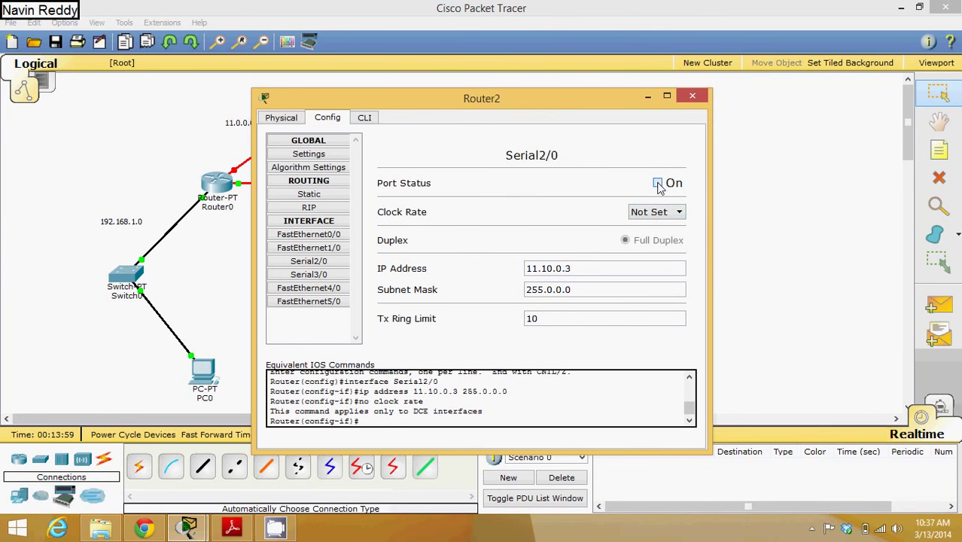
click(691, 97)
Step: Review the Serial3/0 interface settings on Router0 and close its window
click(220, 184)
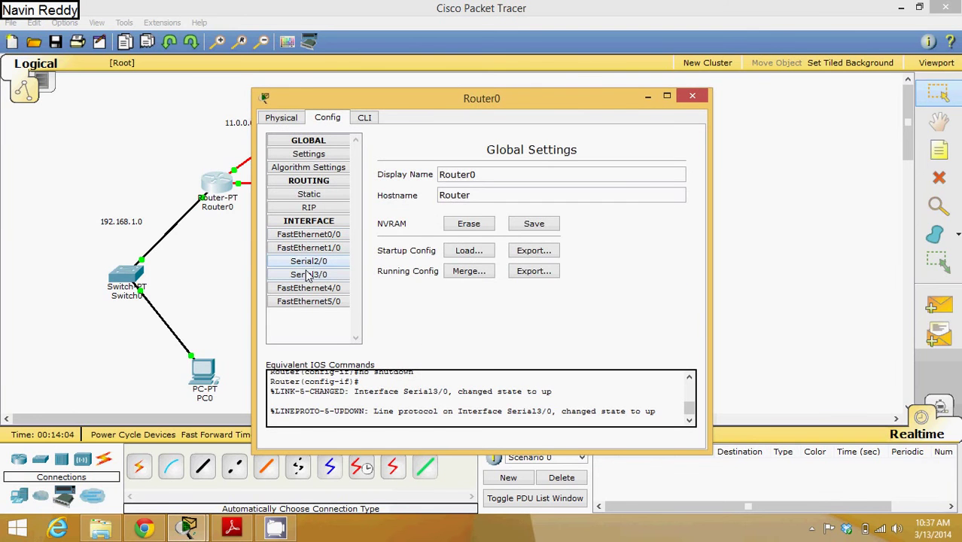
click(309, 274)
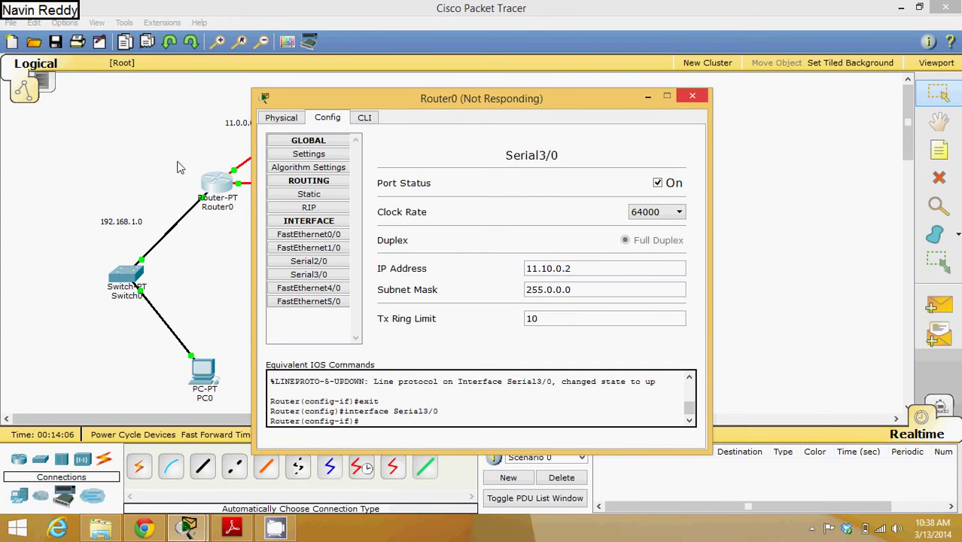
click(692, 96)
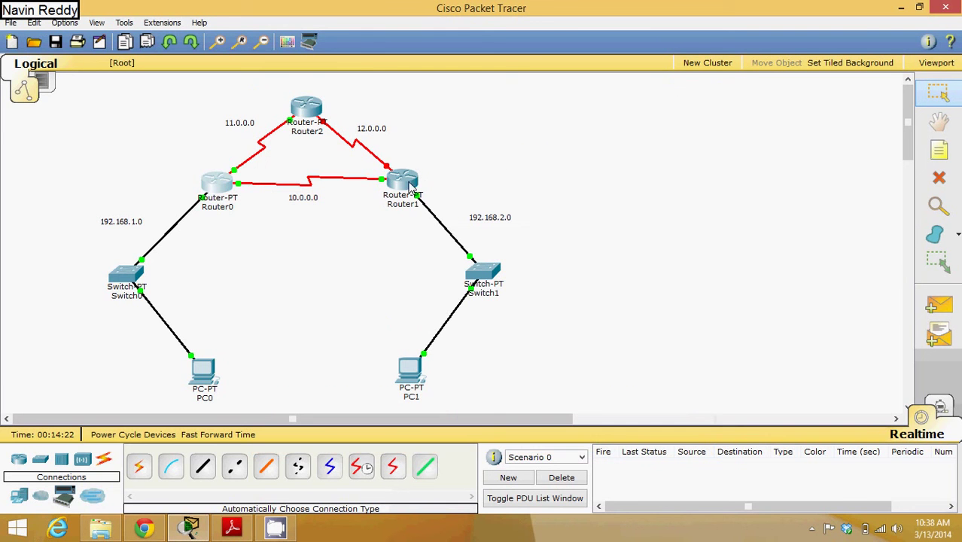
Step: Assign IP address 12.10.0.2 with subnet mask 255.0.0.0 to Router2's Serial3/0, the interface facing Router1
mouse_move(374, 161)
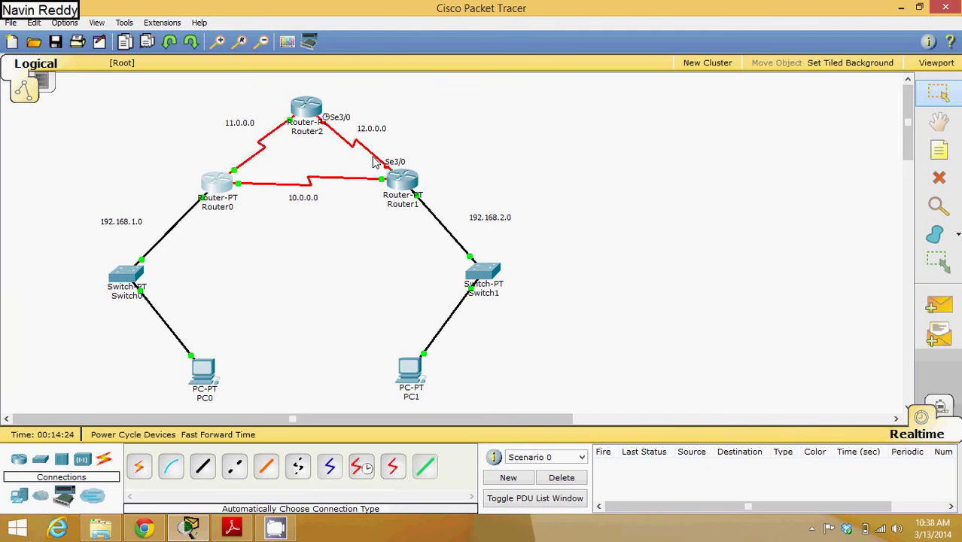
click(308, 106)
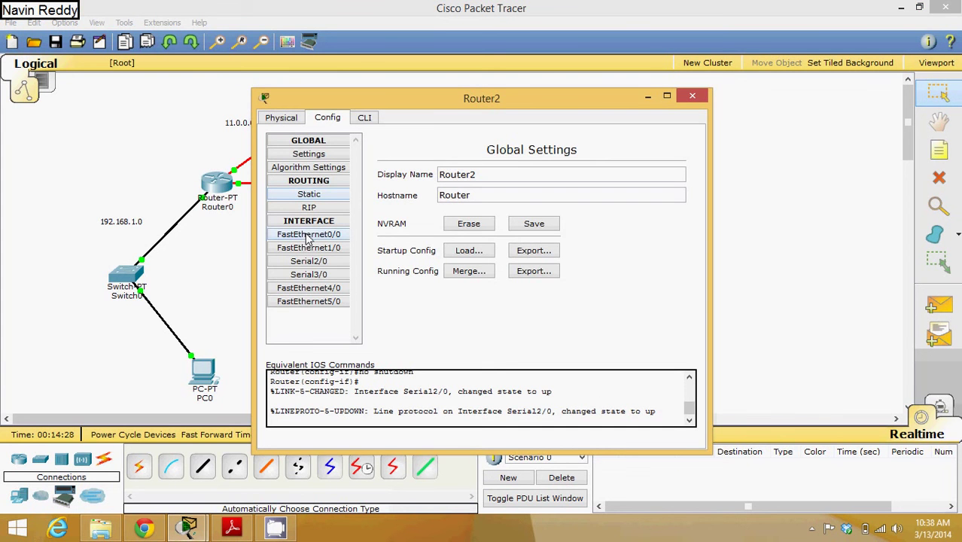
click(307, 265)
click(306, 275)
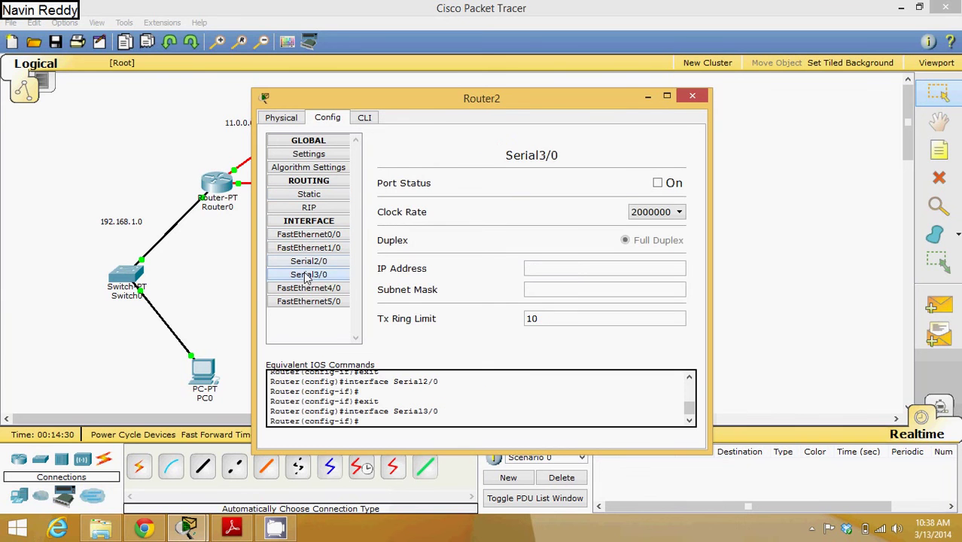
click(545, 270)
text(1)
text(2.10.)
text(0.1)
click(547, 289)
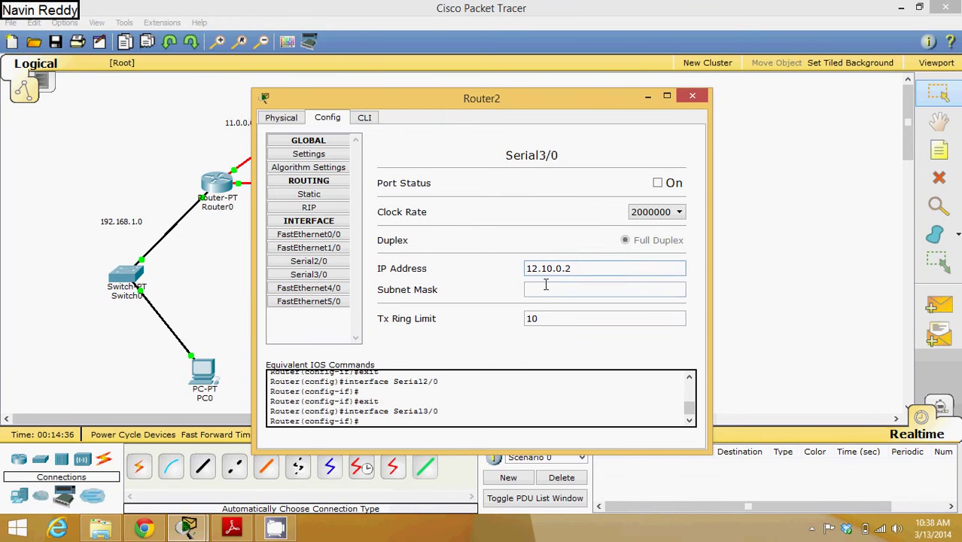
Step: Set the clock rate of Router2's Serial3/0 to 64000, turn the port on, and close the router's window
click(657, 214)
scroll(666, 217, up, 5)
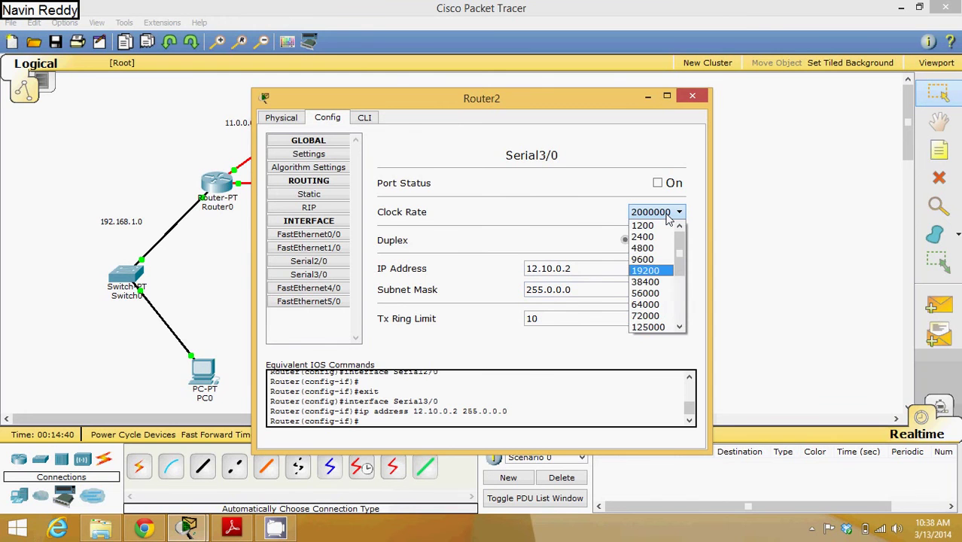
click(659, 304)
click(659, 185)
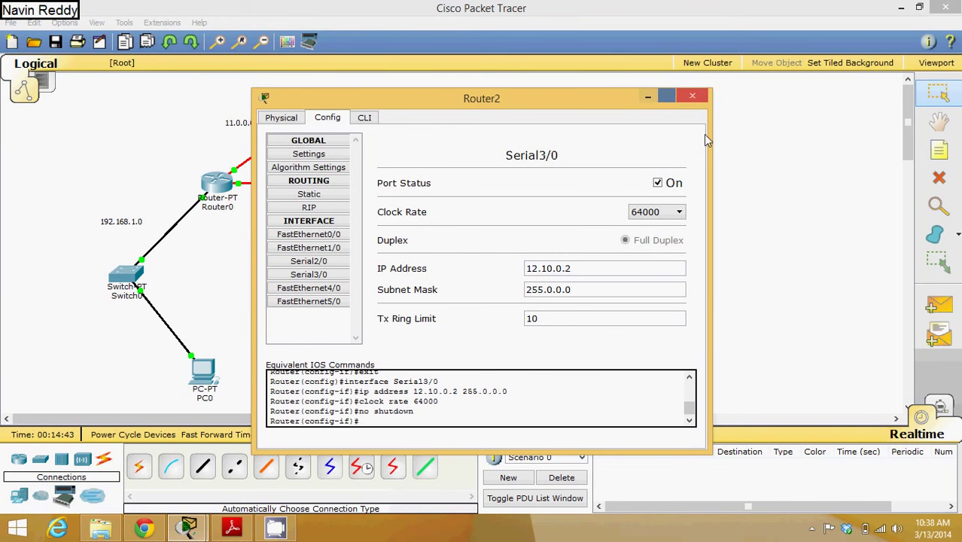
click(691, 100)
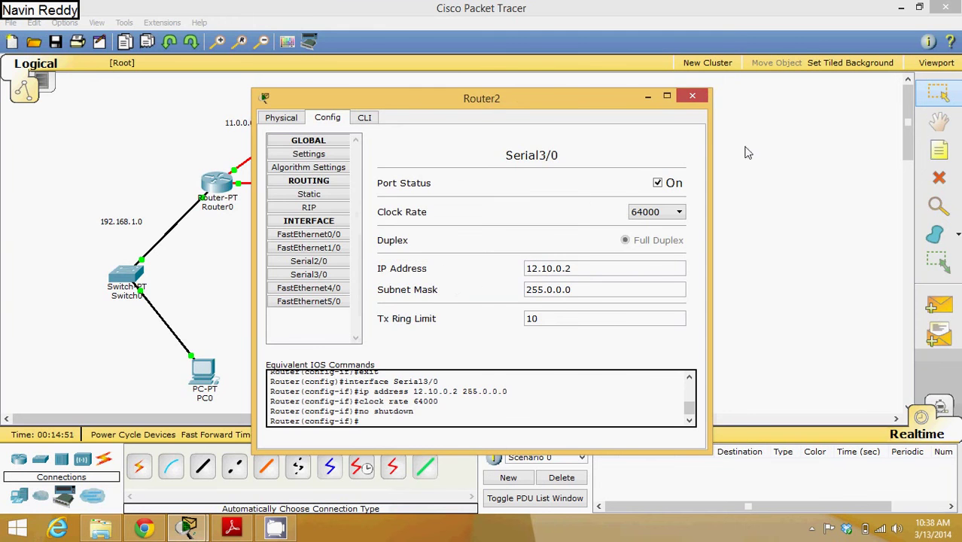
click(692, 96)
Step: Assign IP address 12.10.0.3 with subnet mask 255.0.0.0 to Router1's Serial3/0 interface
click(405, 185)
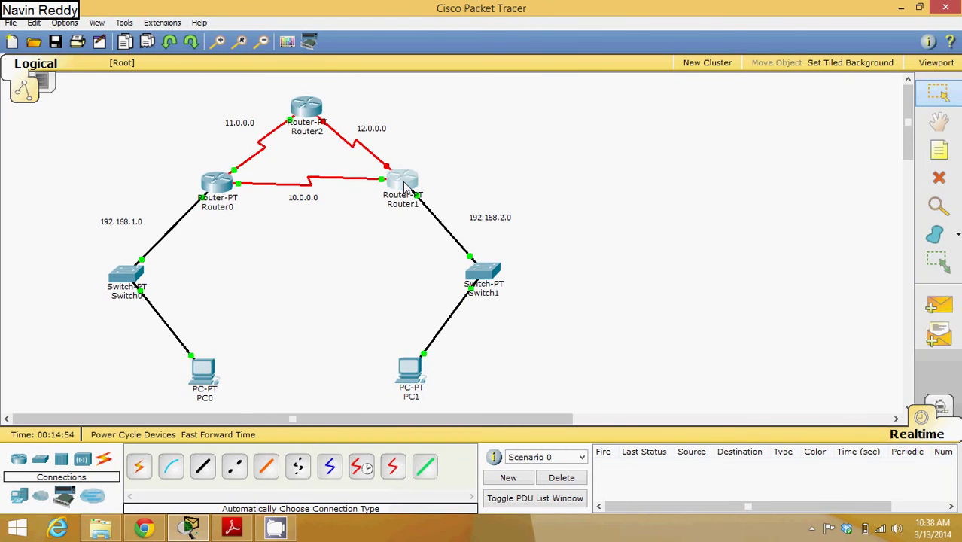
click(327, 118)
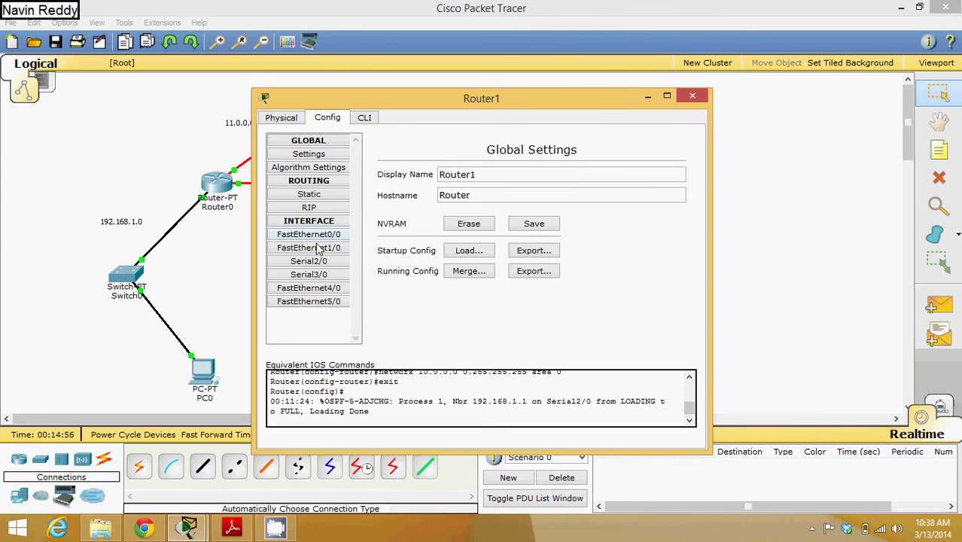
click(317, 276)
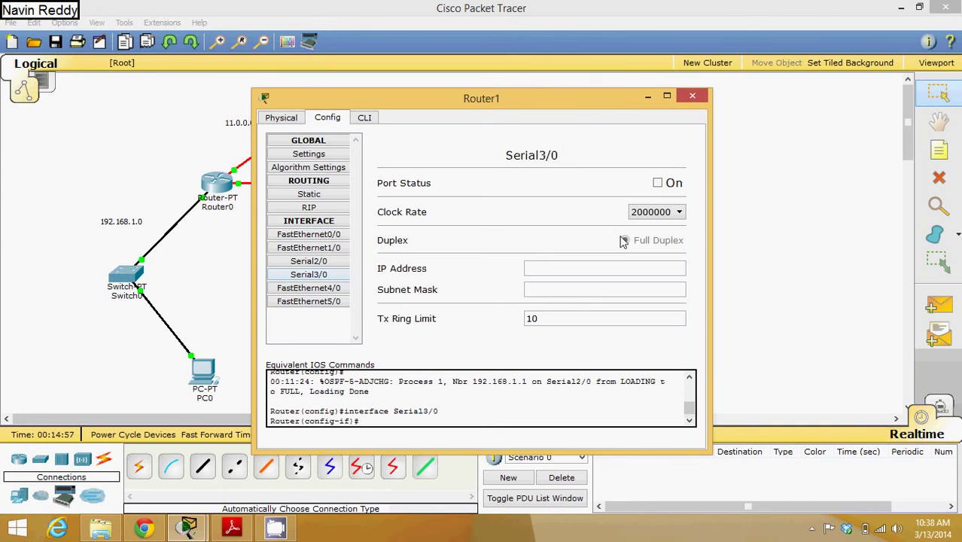
click(619, 264)
text(12.10.0.3)
click(591, 290)
Step: Set the clock rate of Router1's Serial3/0 to Not Set, turn the port on, and close the router's window
click(679, 213)
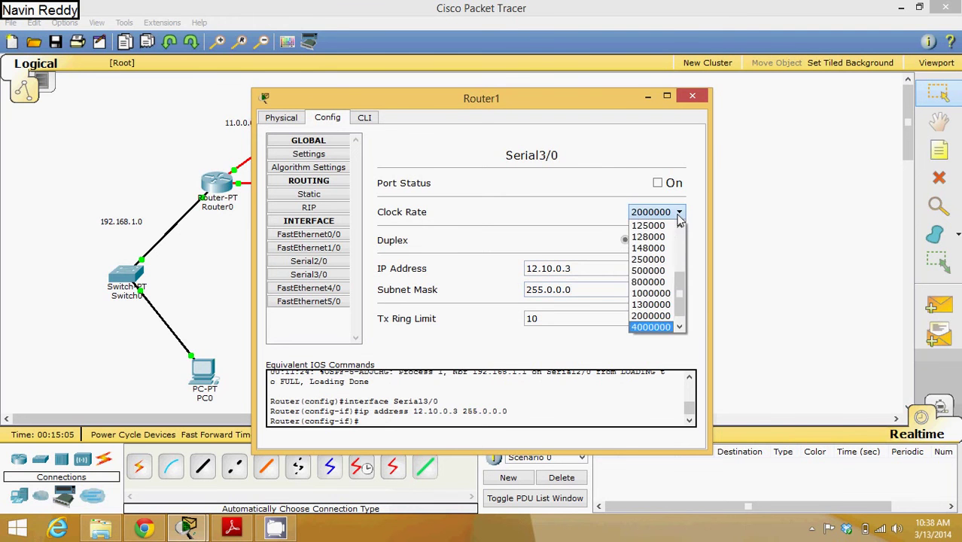
key(Down)
key(Down)
key(Return)
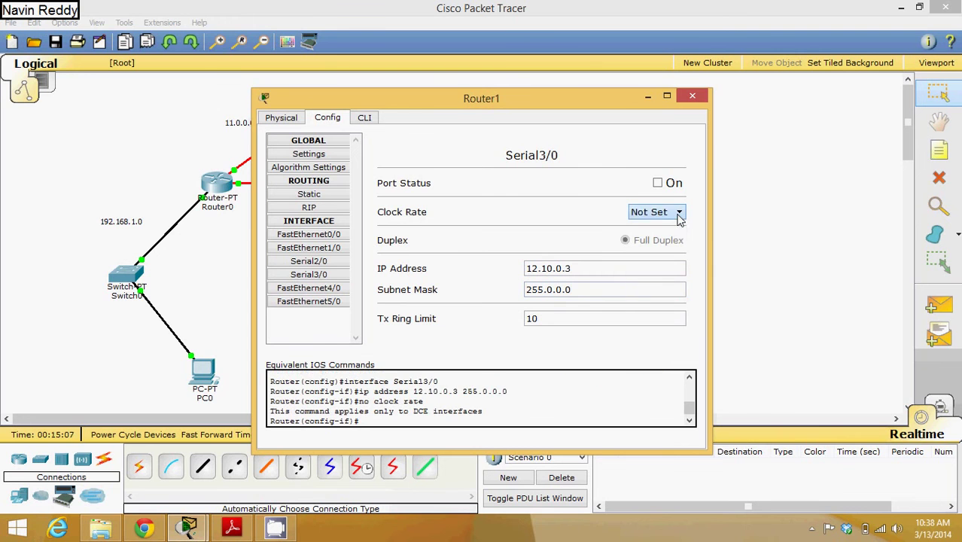
click(657, 183)
click(691, 96)
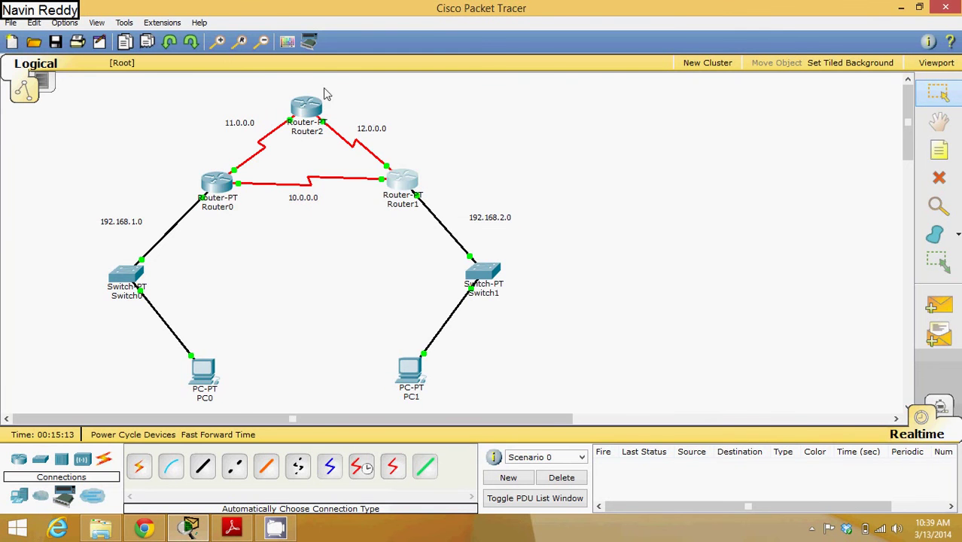
Step: On Router2's command line, leave interface configuration and enter configuration of OSPF process 1
click(305, 106)
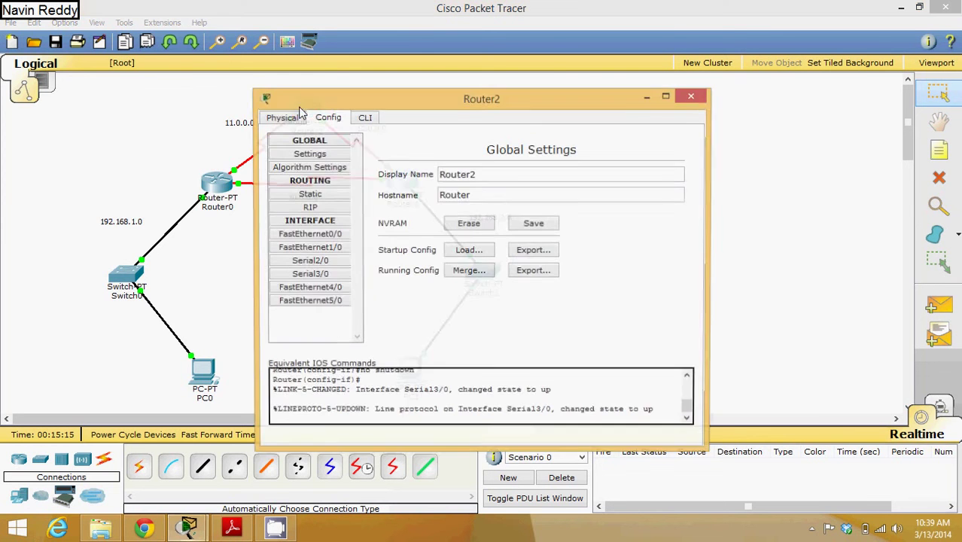
click(364, 118)
key(Return)
key(Return)
key(Return)
key(Return)
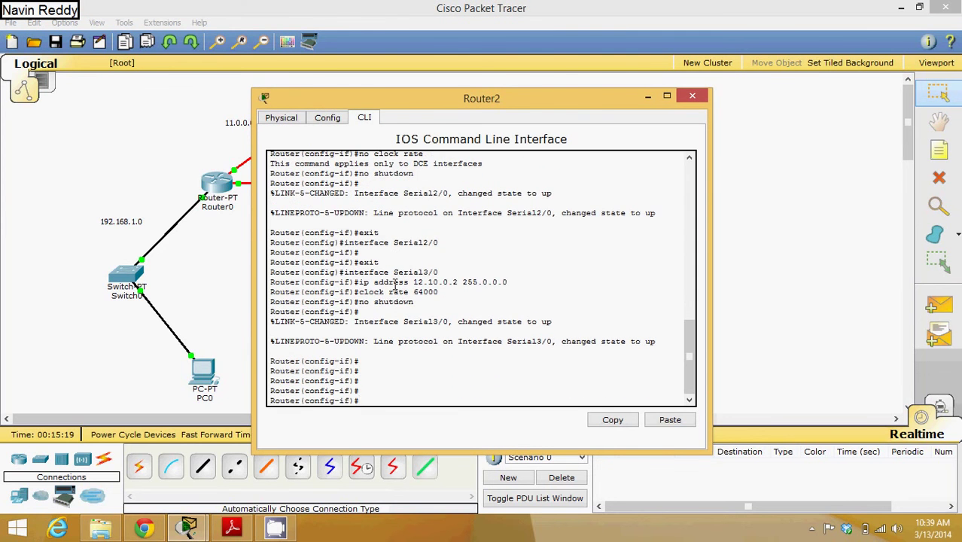
text(c)
text(xit)
key(Return)
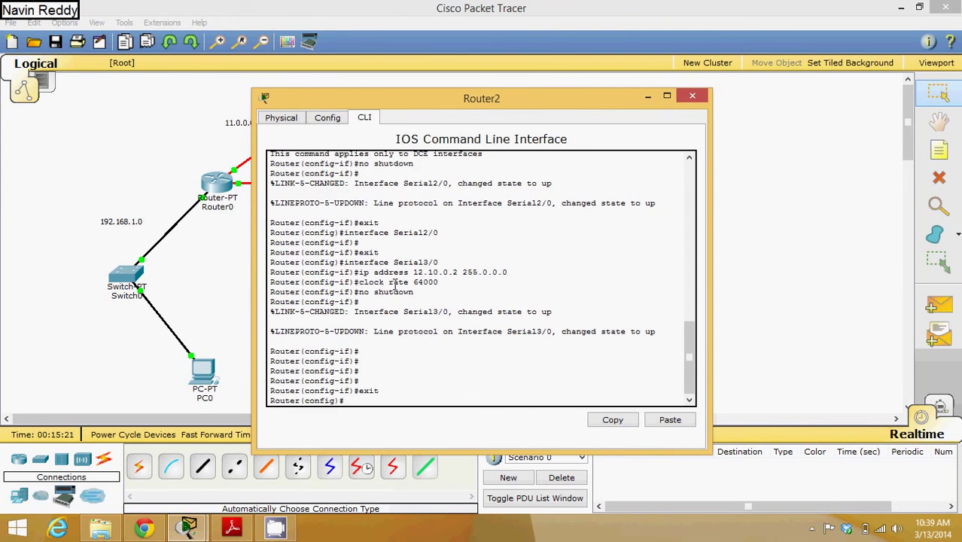
text(router ospf 1)
key(Return)
Step: Advertise network 12.0.0.0 with wildcard mask 0.255.255.255 in area 0 on Router2
text(nfig-router)#net)
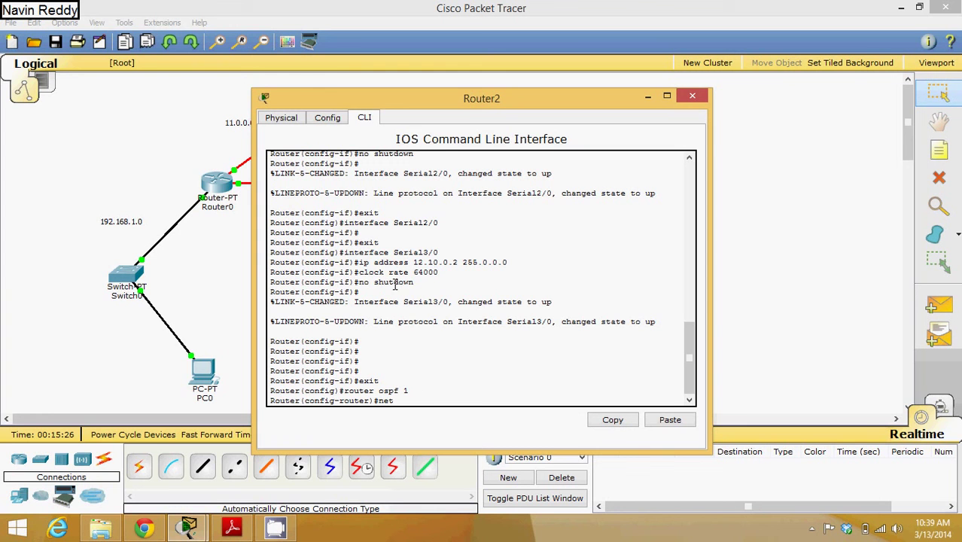
text(work 192.)
key(BackSpace)
key(BackSpace)
text(.0.)
text( 0.0)
text(55.2)
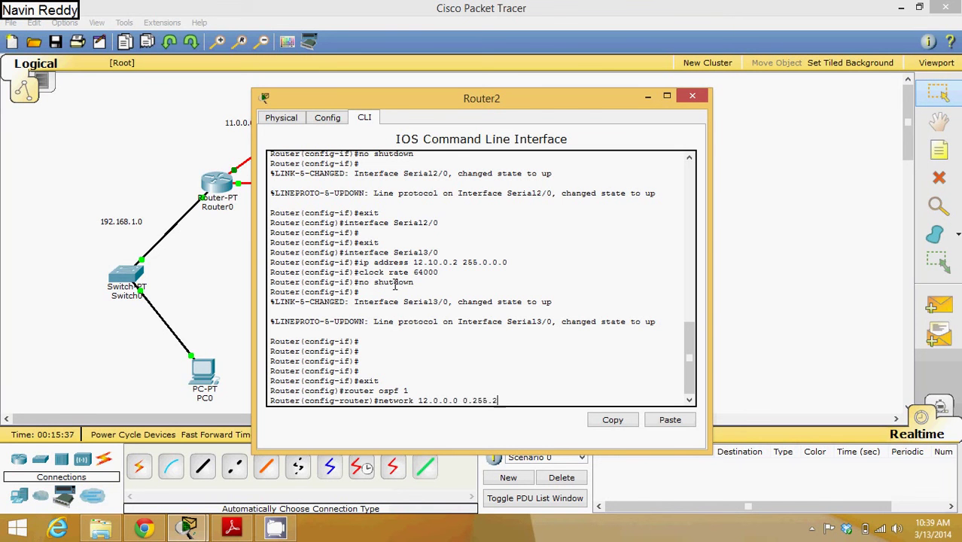
text(55.255 area 0)
key(Return)
Step: Advertise network 11.0.0.0 with wildcard mask 0.255.255.255 in area 0 on Router2, exit OSPF configuration, and close the router's window
key(Up)
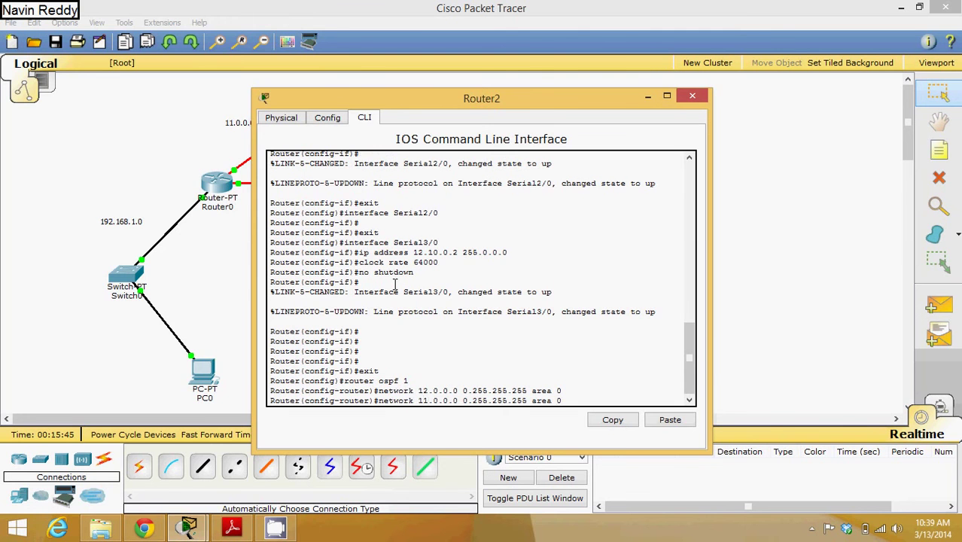
key(Return)
text(exit)
key(Return)
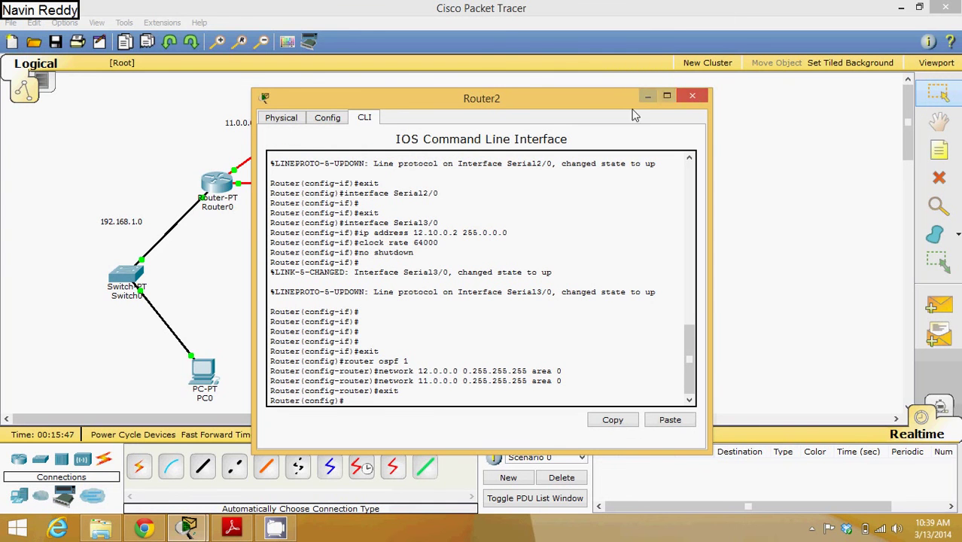
click(687, 99)
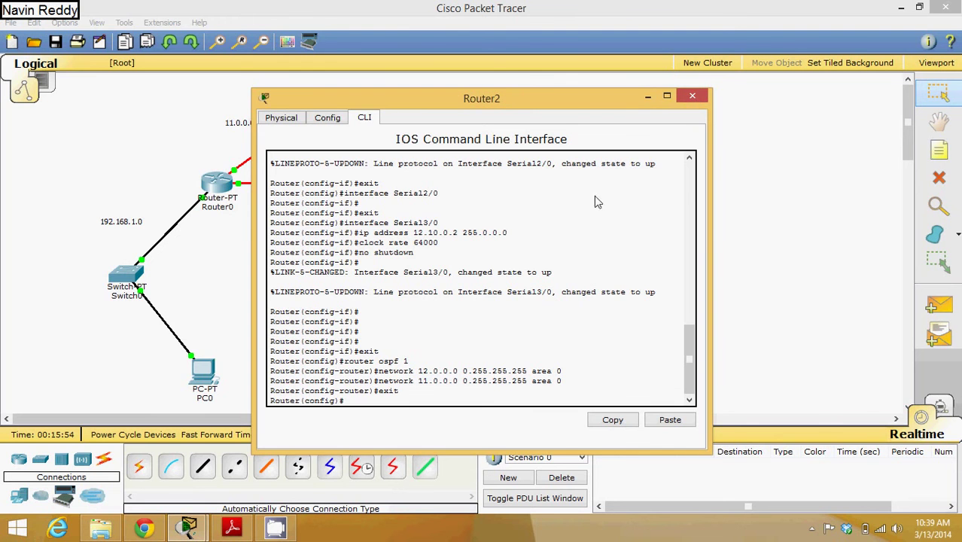
click(693, 94)
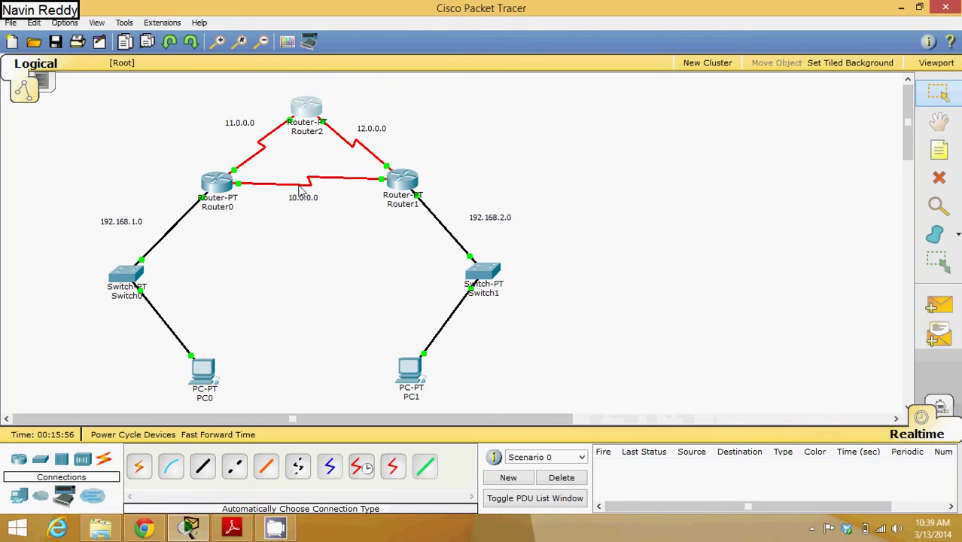
Step: On Router0's command line, leave Serial3/0 interface configuration and enter configuration of OSPF process 1
click(217, 182)
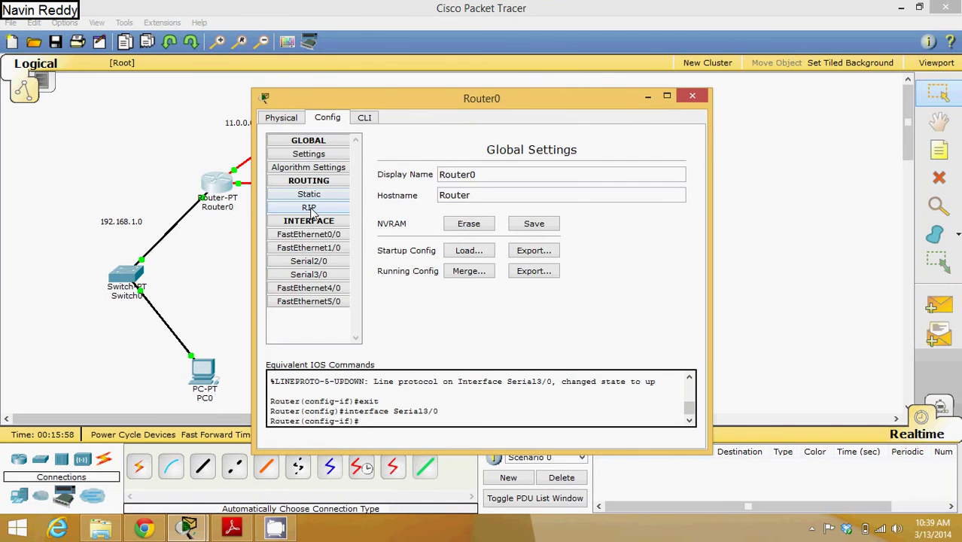
click(363, 119)
key(Return)
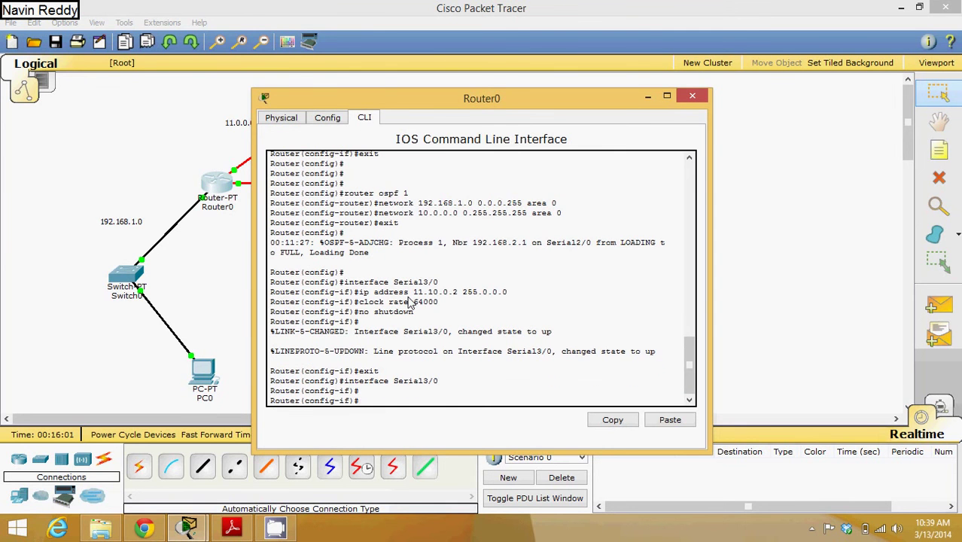
text(exit)
key(Return)
text(t)
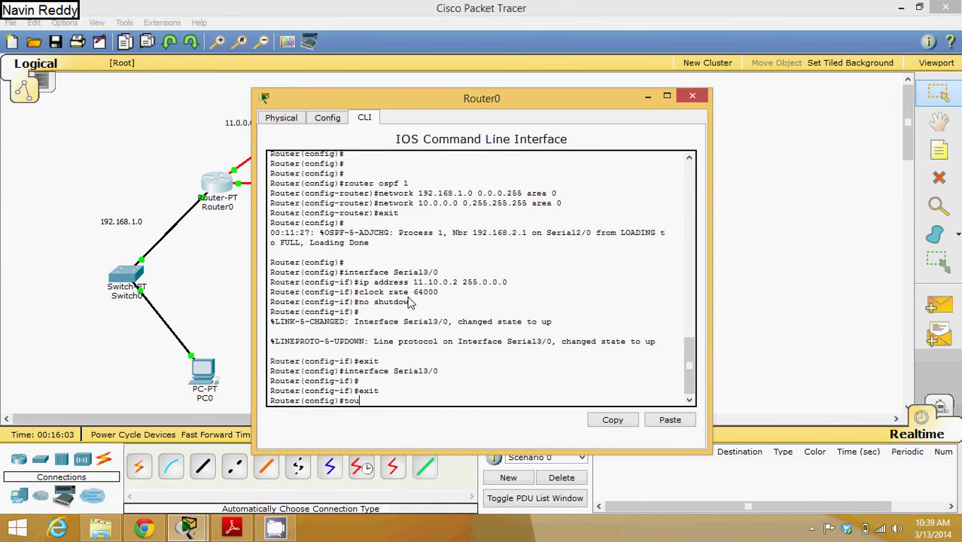
text(ou)
key(BackSpace)
key(BackSpace)
key(BackSpace)
text(ro)
text(r ospf 1)
key(Return)
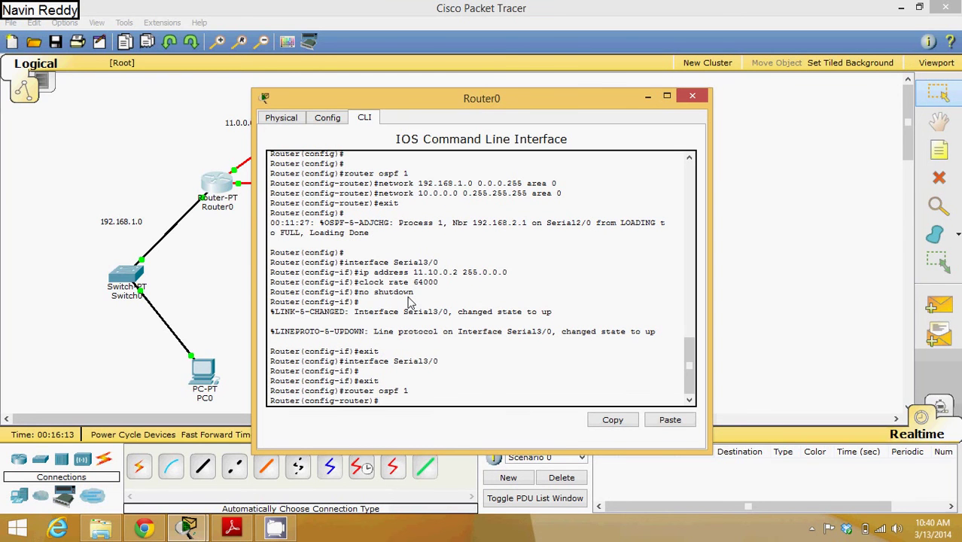
Step: Advertise network 11.0.0.0 with wildcard mask 0.255.255.255 in area 0 on Router0, exit OSPF configuration, and close the router's window
text(network 11.0.0.0 0.255.255)
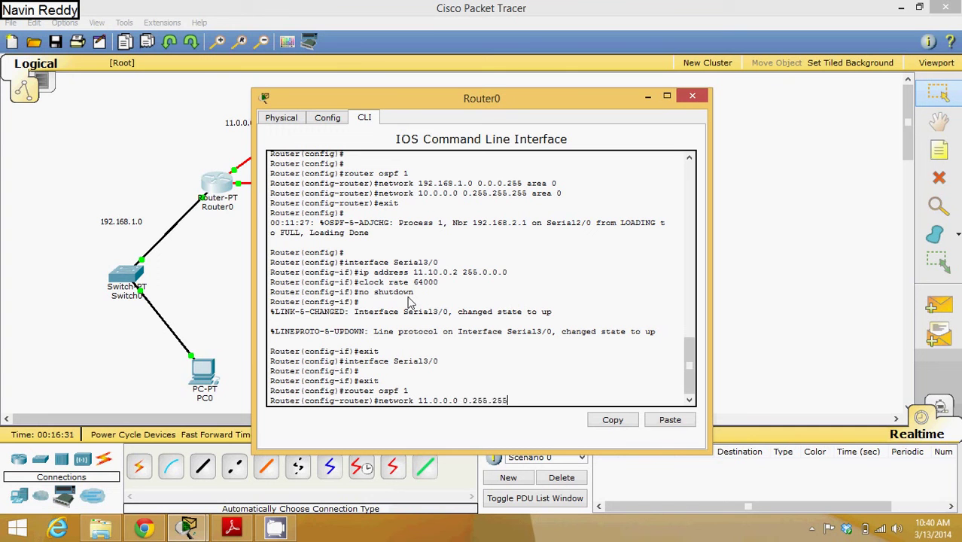
text(.255 area 0)
key(Return)
text(ex)
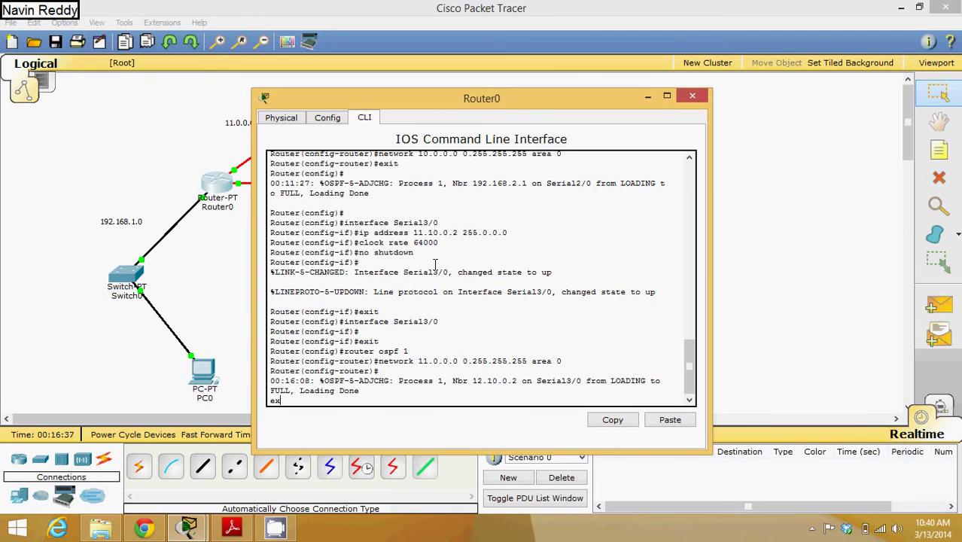
key(Return)
key(Return)
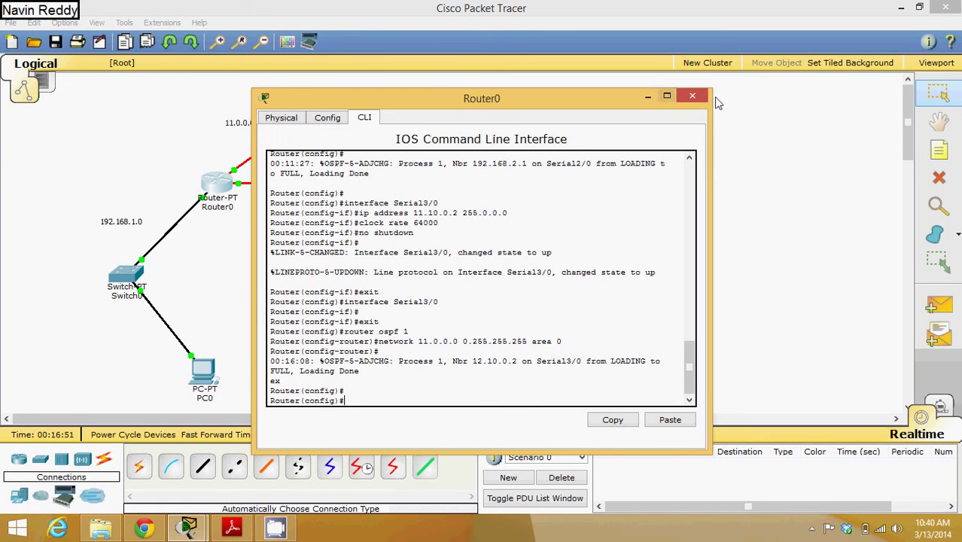
click(692, 96)
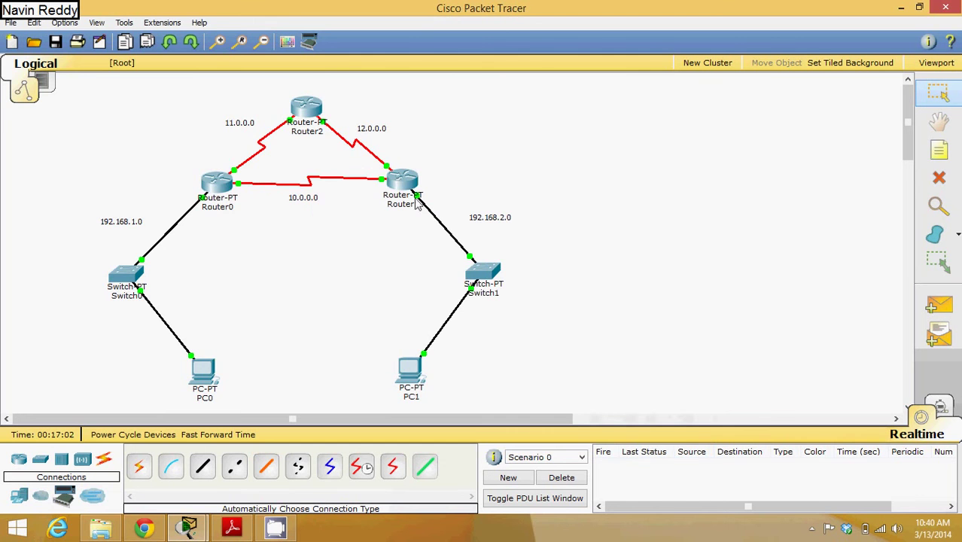
Step: On Router1's command line, leave interface configuration and enter configuration of OSPF process 1
click(399, 182)
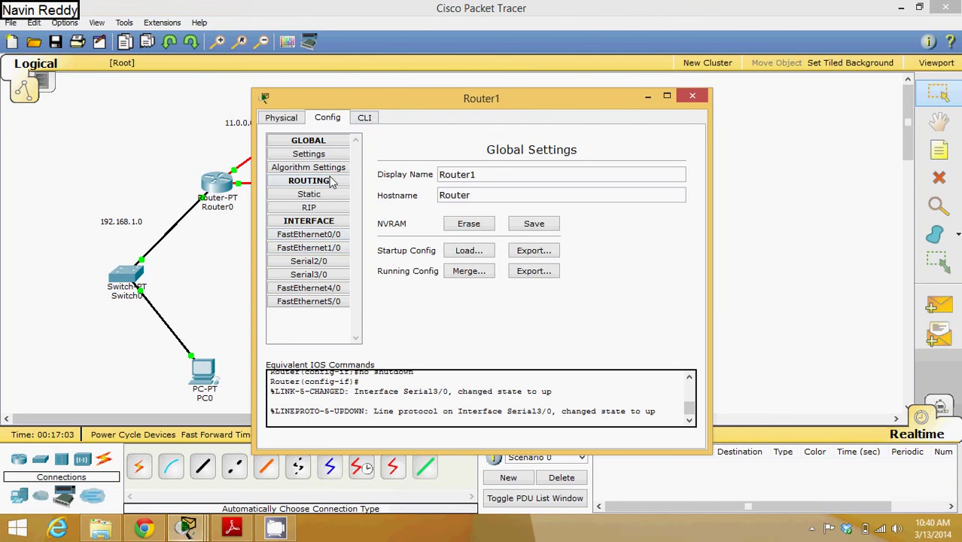
click(366, 118)
key(Return)
key(Return)
text(exit)
key(Return)
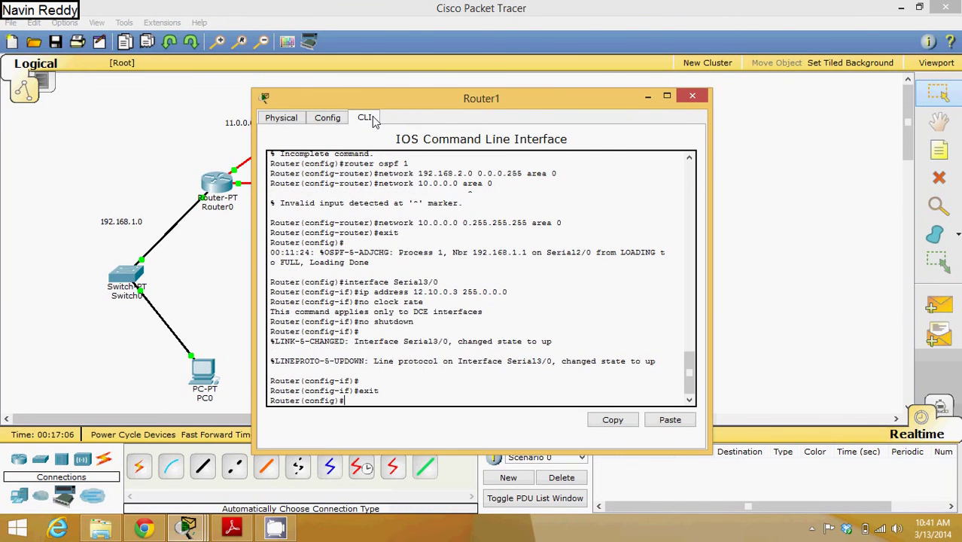
text(router ospf 1)
key(Return)
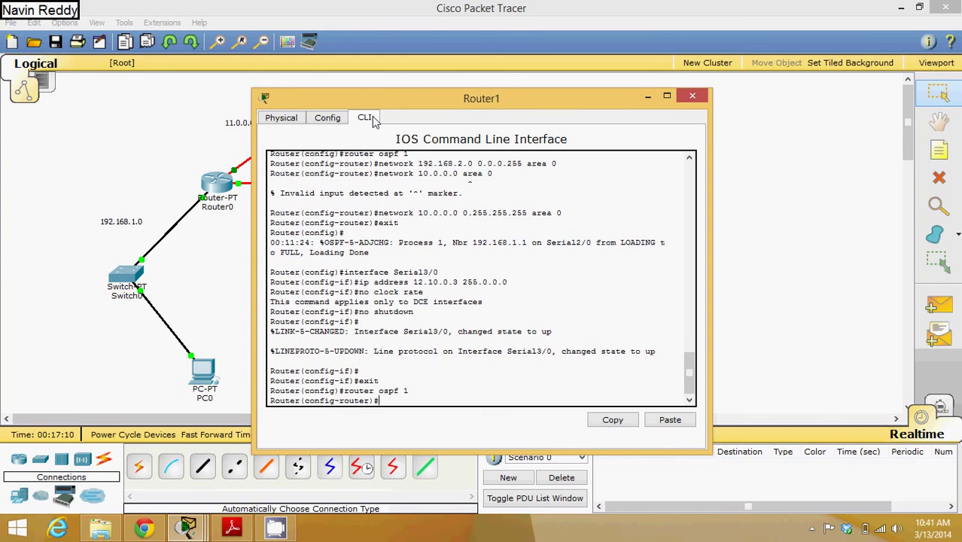
Step: Advertise network 12.0.0.0 with wildcard mask 0.255.255.255 in area 0 on Router1, exit OSPF configuration, and close the router's window
text(network 12.0.0.0 0.255)
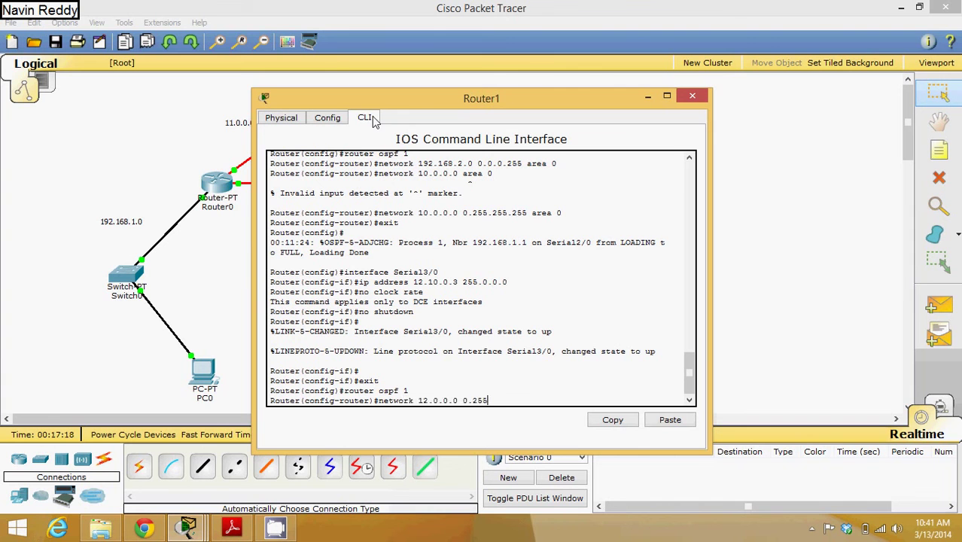
text(.255.255 area 0)
key(Return)
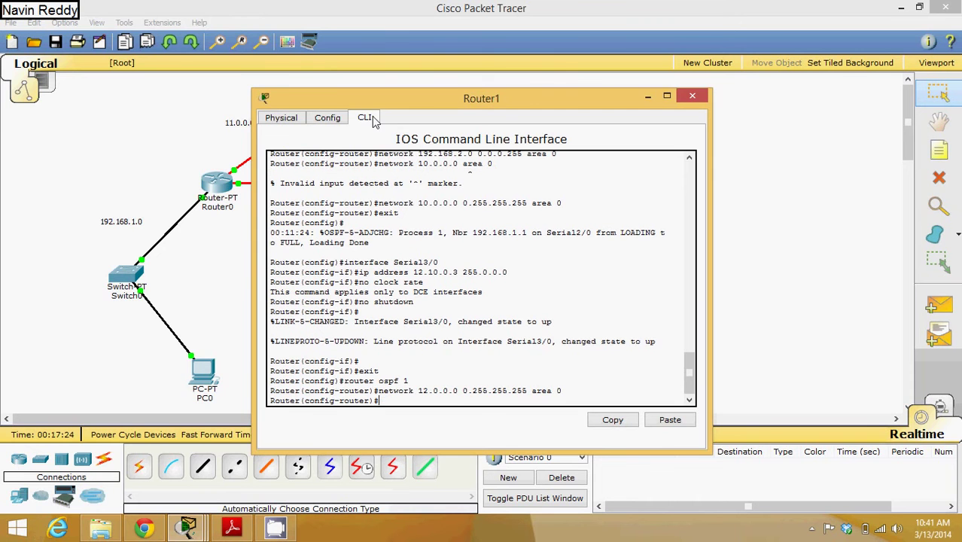
text(exi)
text(t)
key(Return)
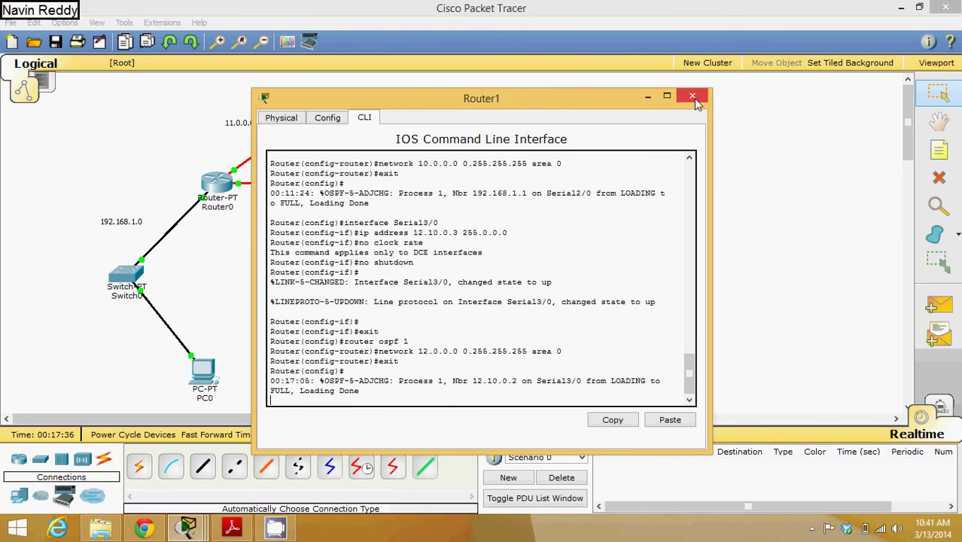
click(693, 101)
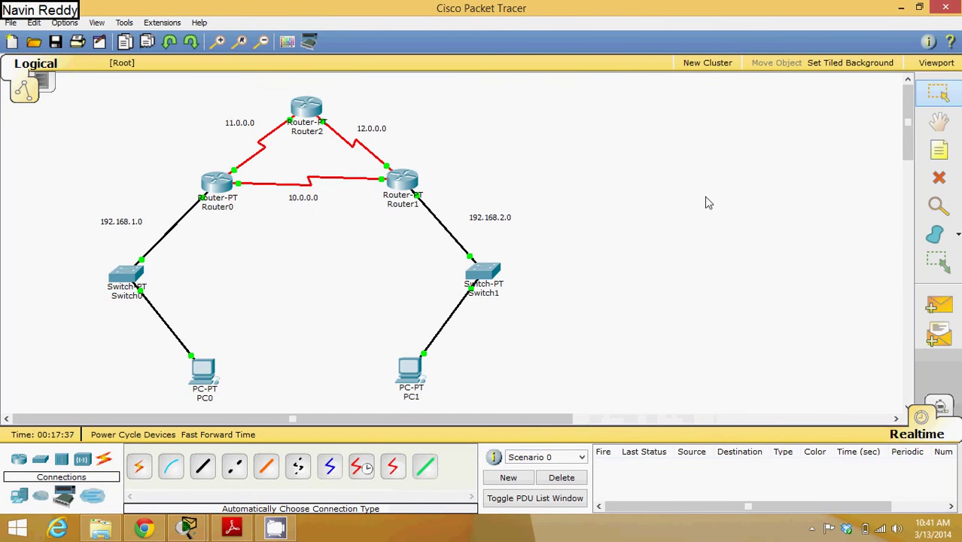
Step: Test connectivity with a simple PDU from PC0 to Router2, and delete the test scenario
click(938, 305)
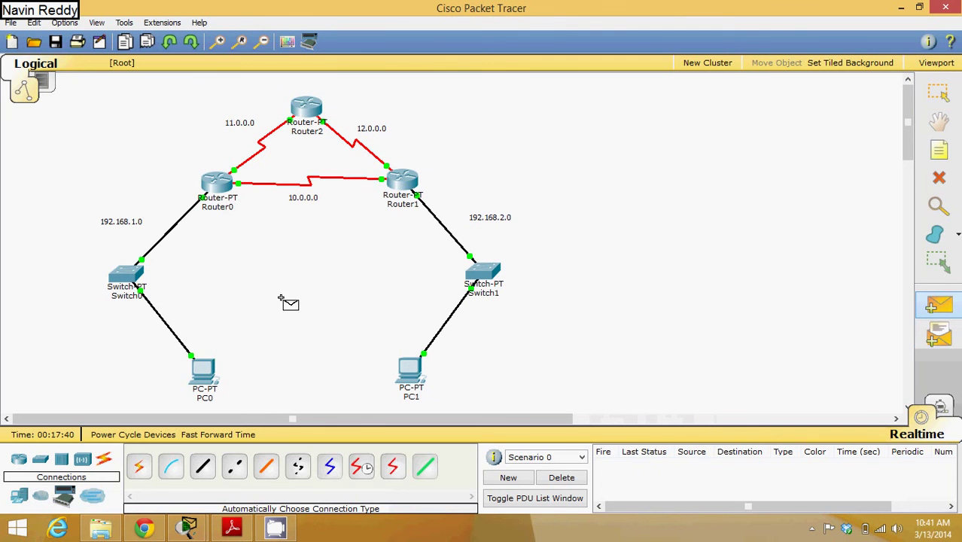
click(213, 373)
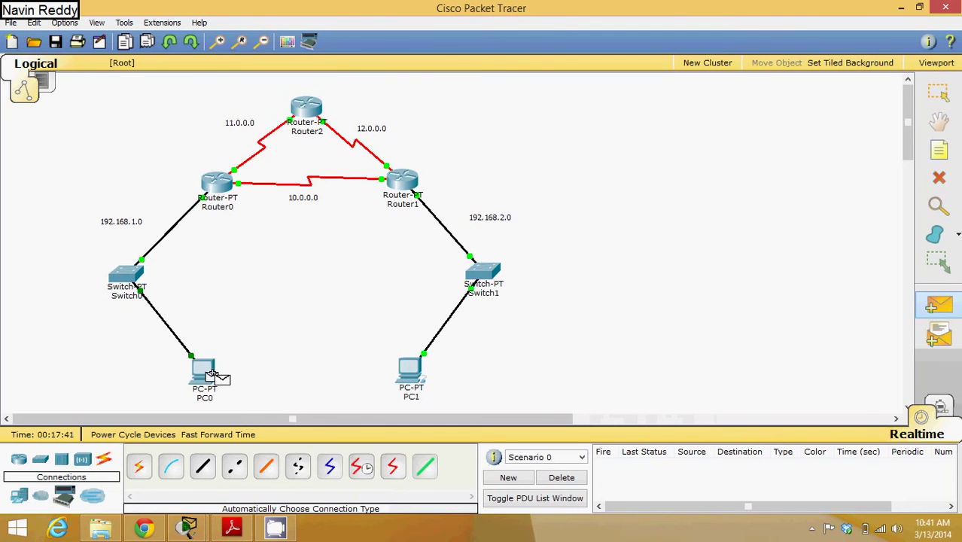
click(302, 107)
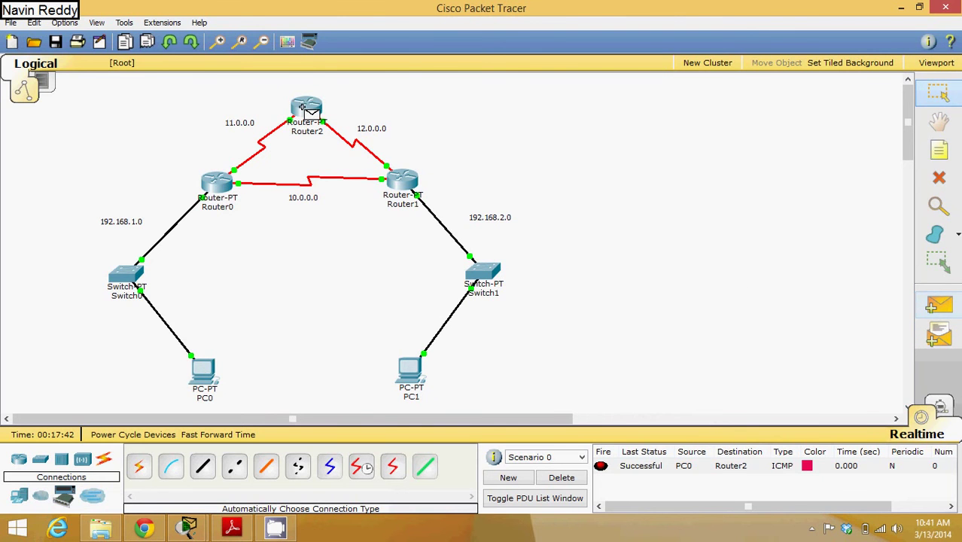
click(563, 478)
Step: Test connectivity with a simple PDU from PC1 to PC0, and delete the test scenario
click(939, 305)
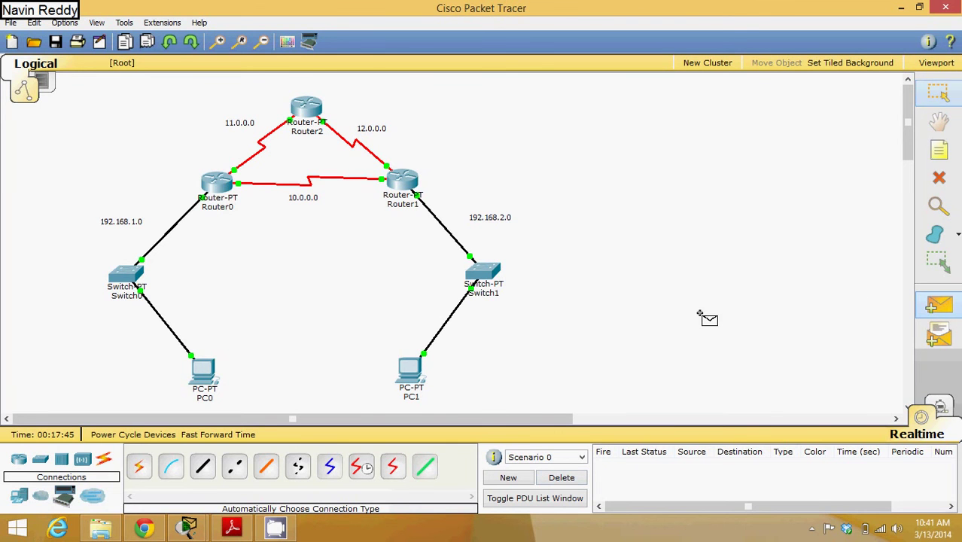
click(409, 367)
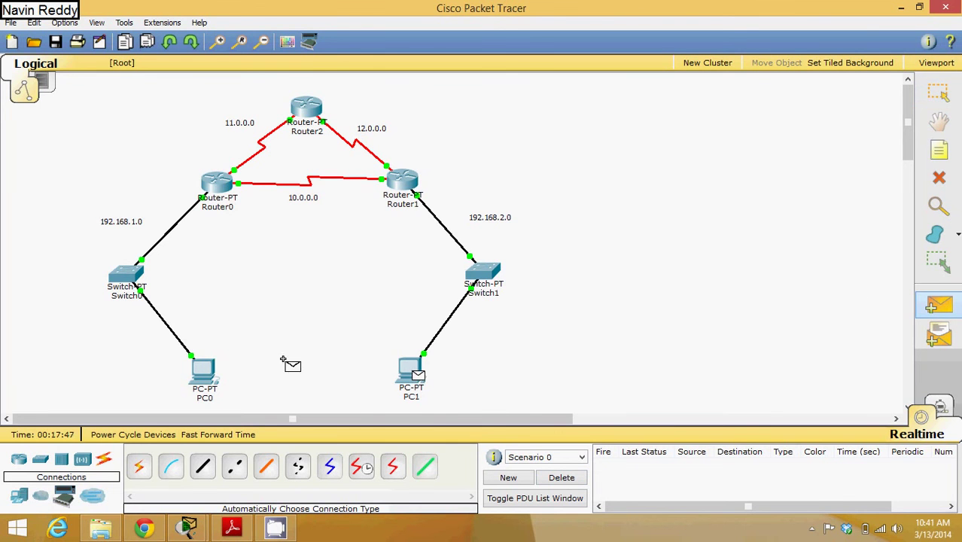
click(204, 374)
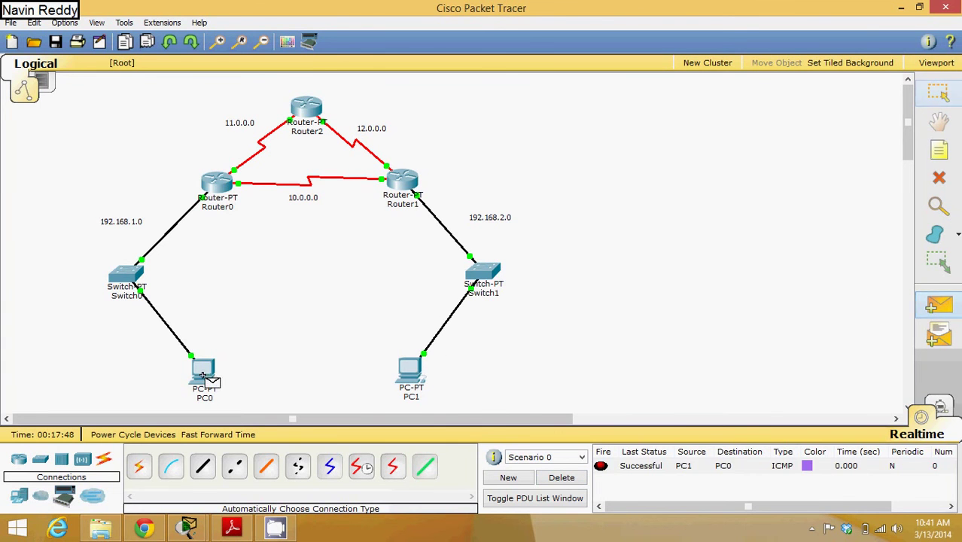
click(563, 477)
Step: Switch to simulation mode and add a simple PDU from PC1 to PC0
click(940, 408)
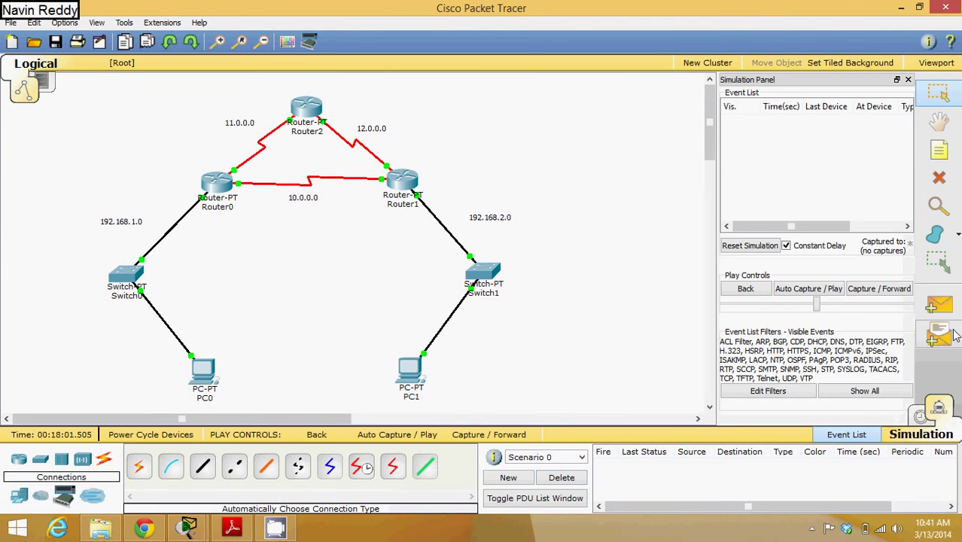
click(939, 305)
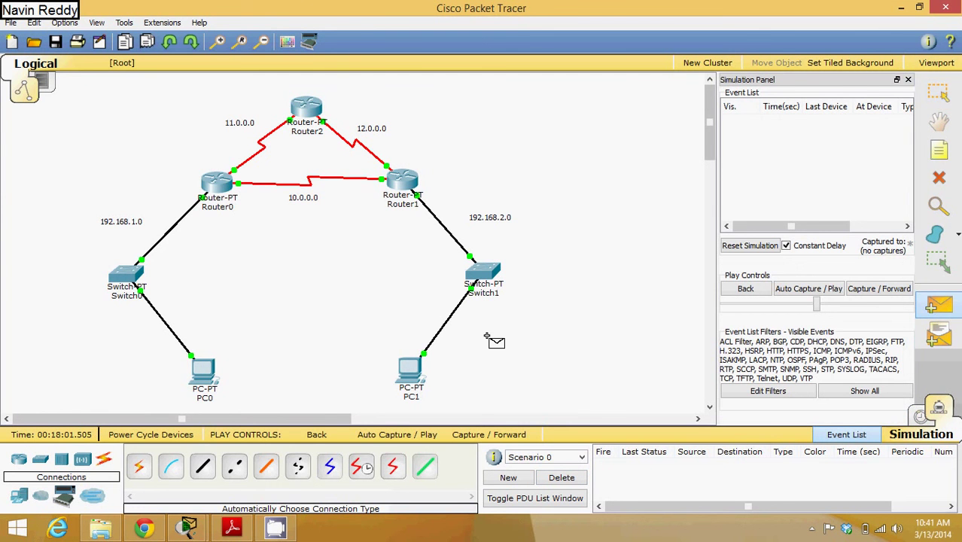
click(414, 367)
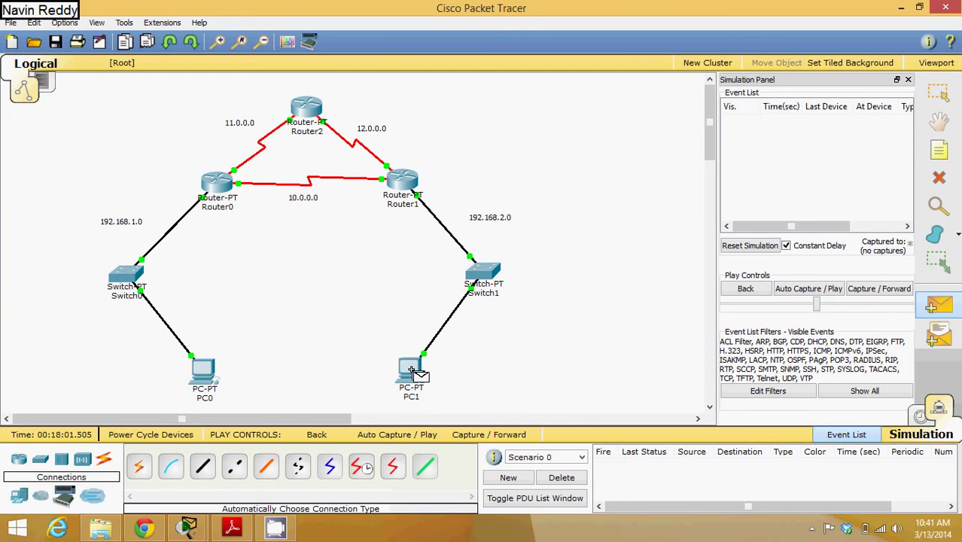
click(203, 365)
Step: Advance the simulation event by event to trace the packet from PC1 to PC0, and delete the test scenario
click(883, 289)
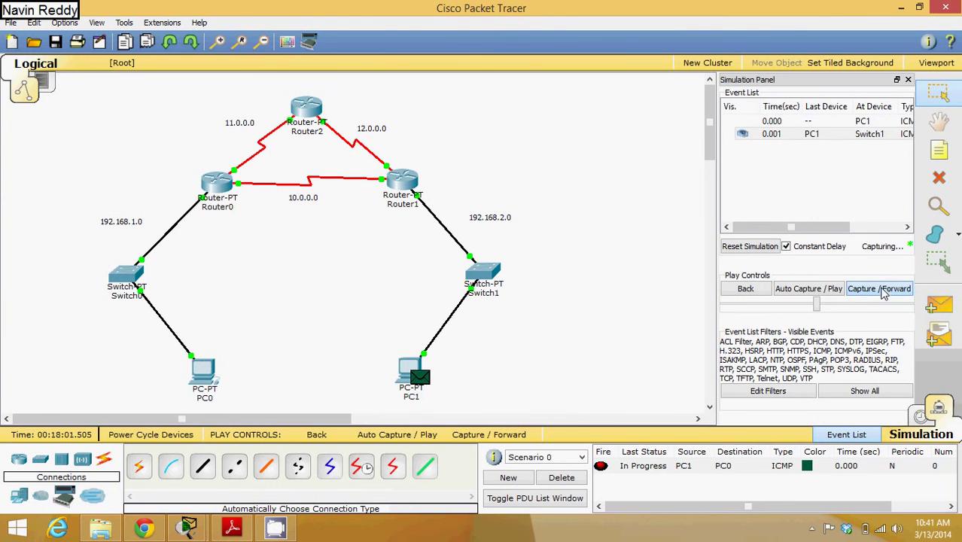
click(882, 290)
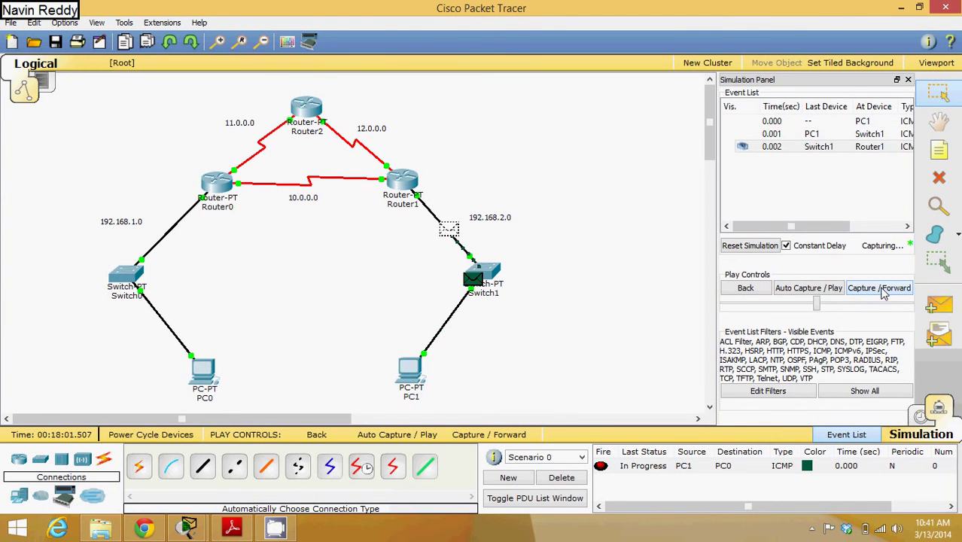
click(883, 290)
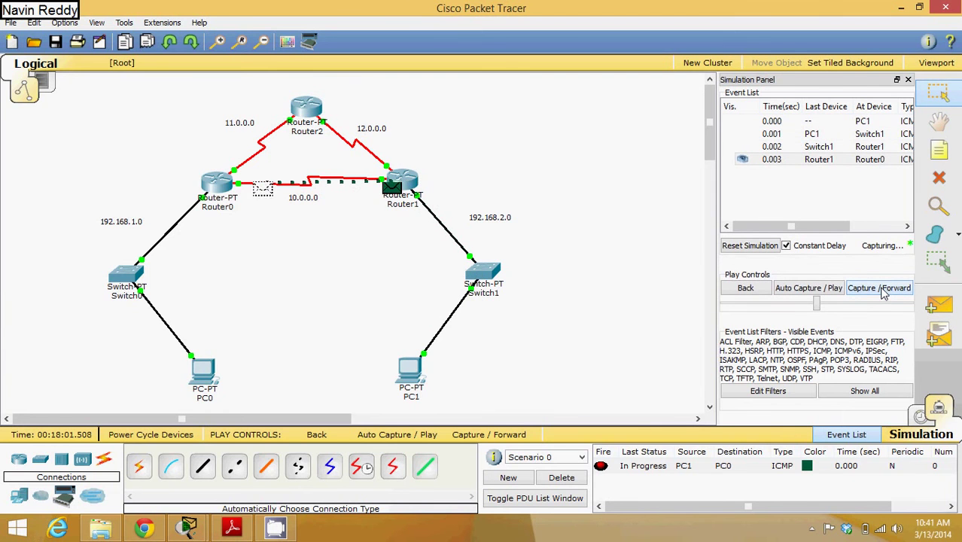
click(882, 290)
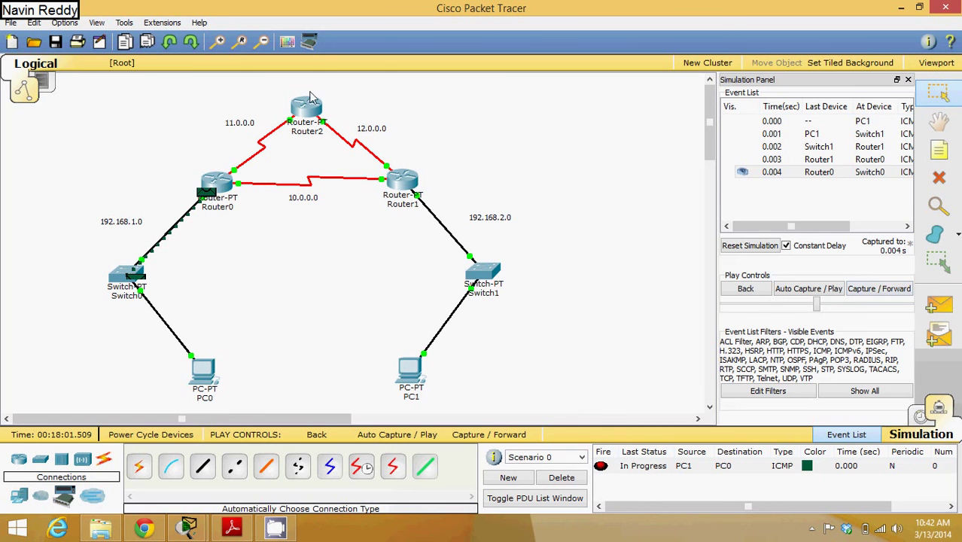
click(873, 290)
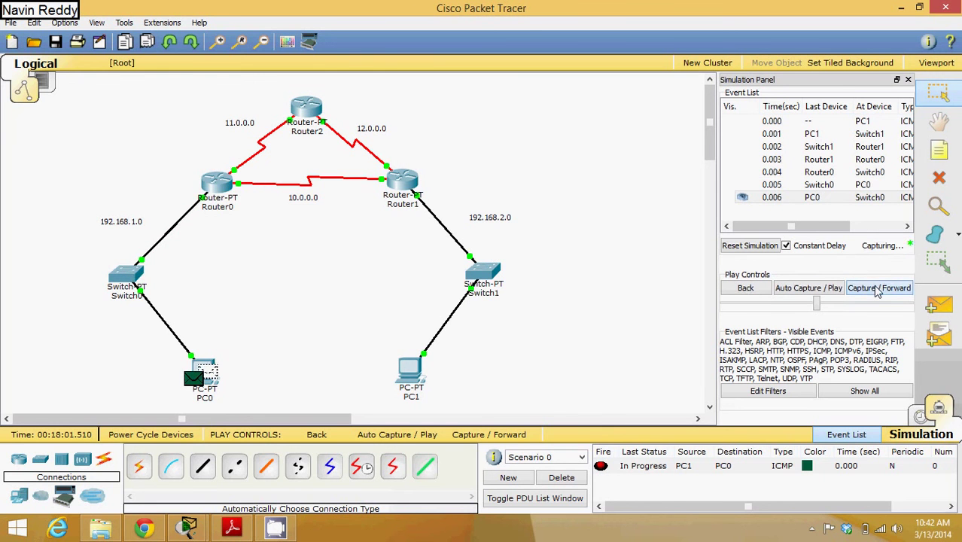
click(560, 478)
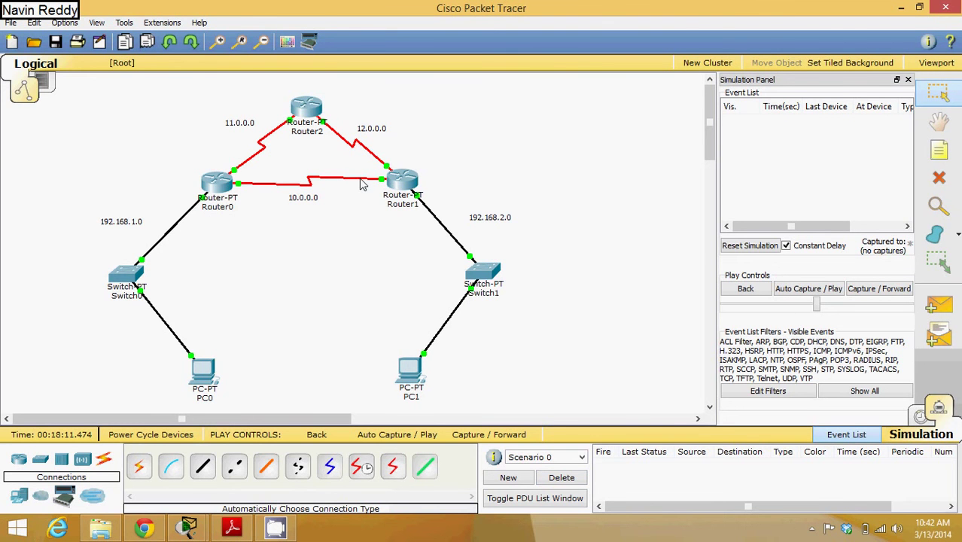
Step: Shut down Router1's Serial2/0 interface on the 10.0.0.0 link and close the router's window
click(401, 185)
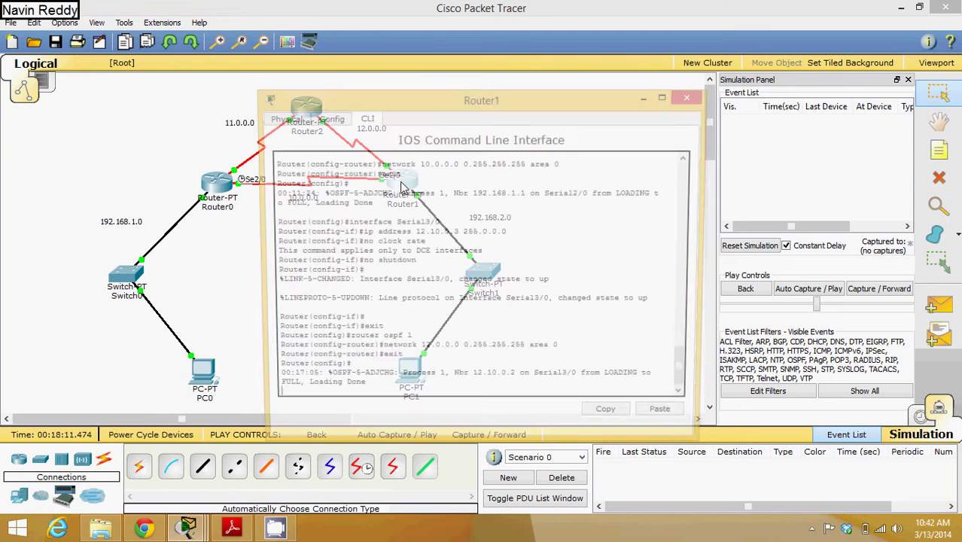
click(325, 120)
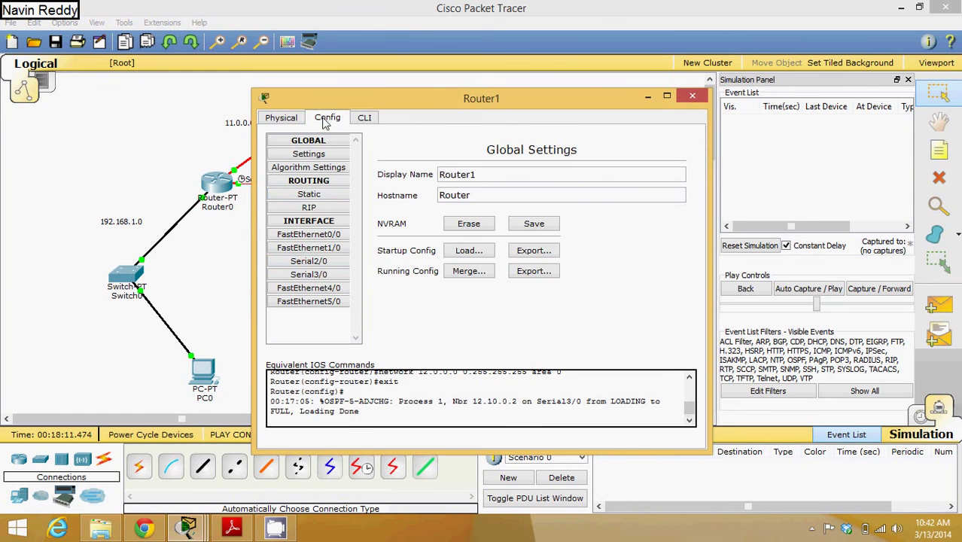
click(301, 263)
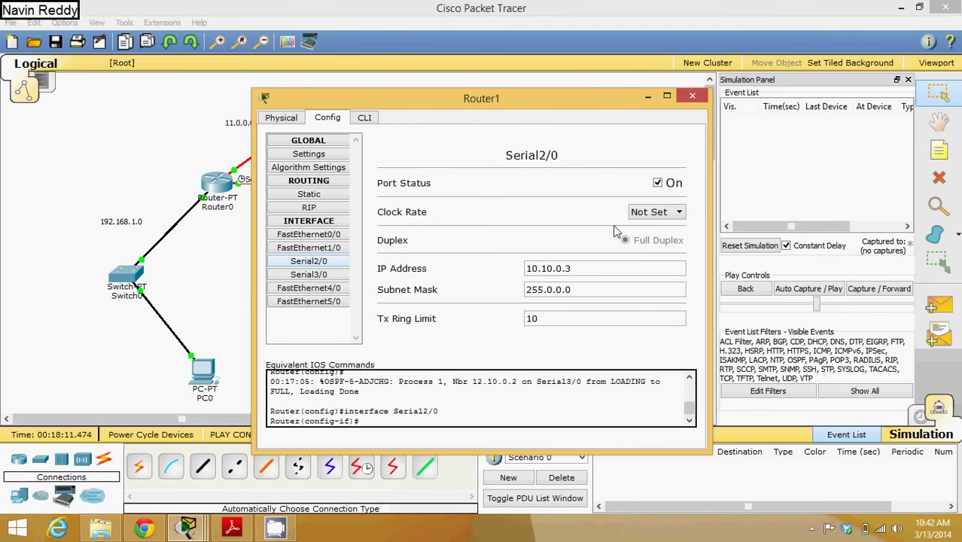
click(658, 183)
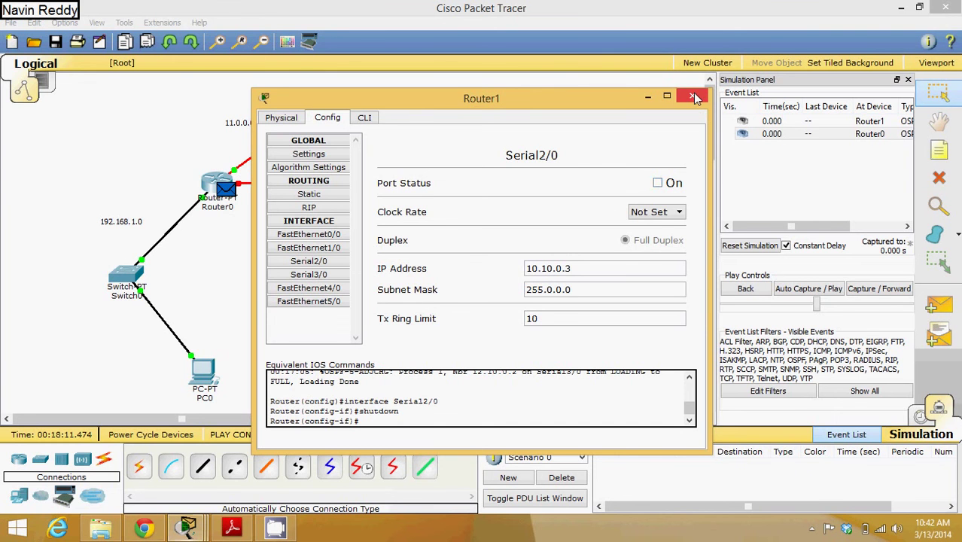
click(694, 98)
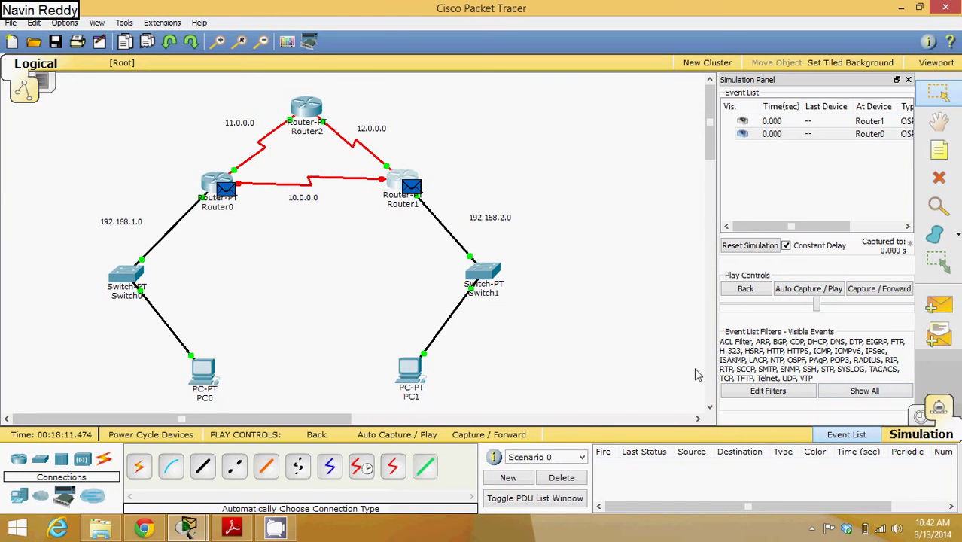
Step: Delete the current scenario to clear the OSPF events, and add a new simple PDU from PC1 to PC0
click(562, 478)
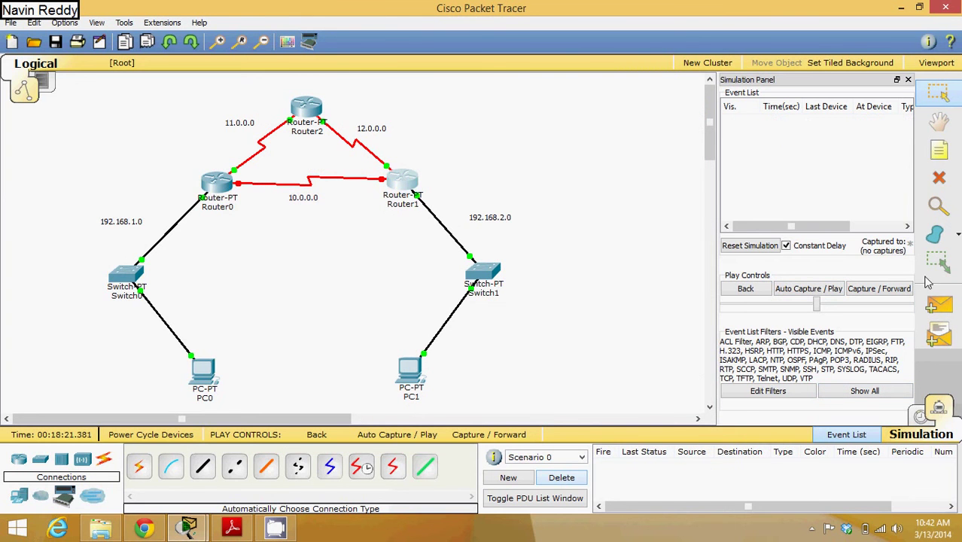
click(939, 305)
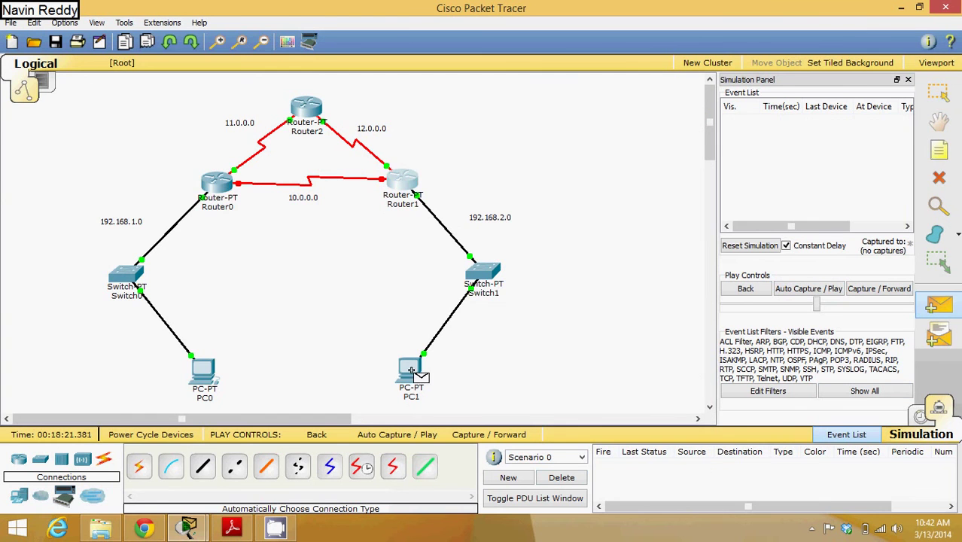
click(411, 370)
click(200, 374)
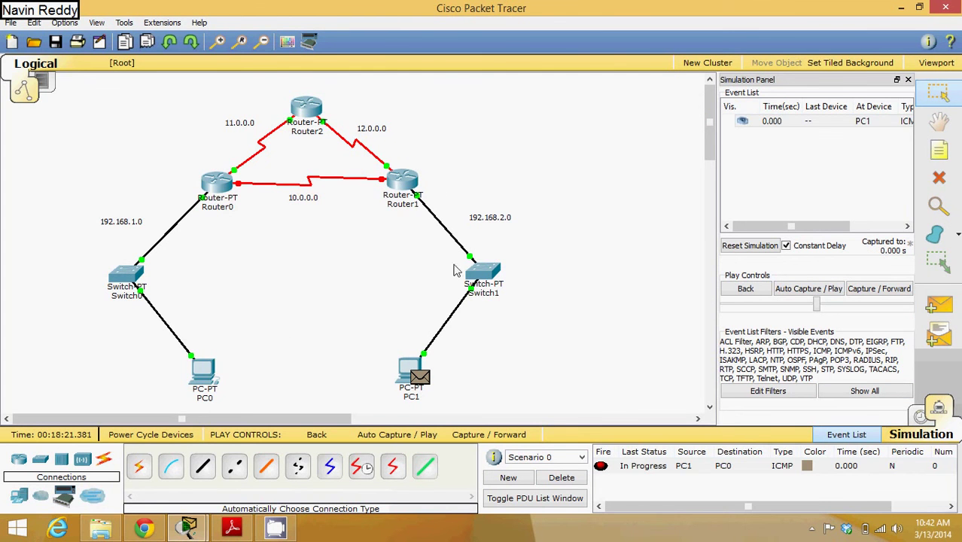
Step: Step through the simulation to trace the PC1-to-PC0 packet's route with the 10.0.0.0 link down, and delete the scenario
click(862, 289)
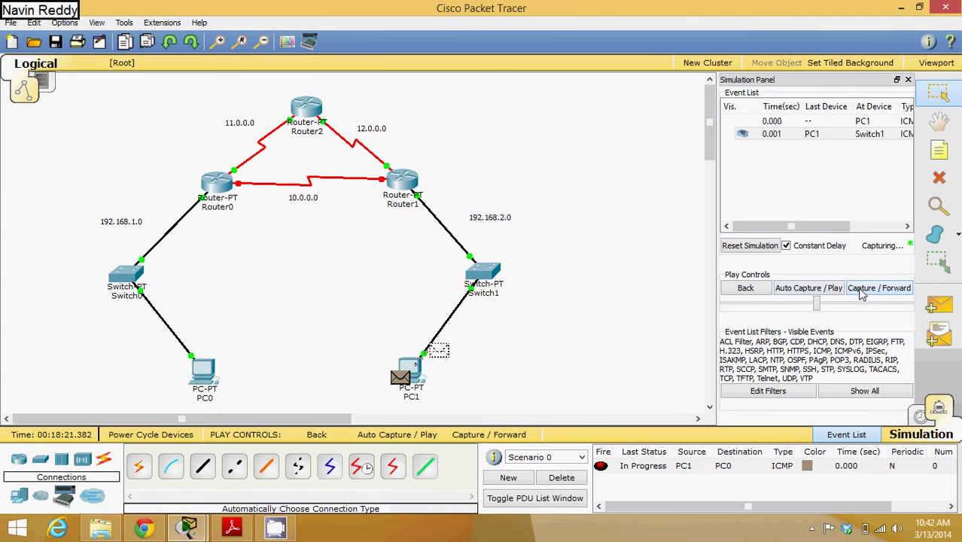
click(862, 289)
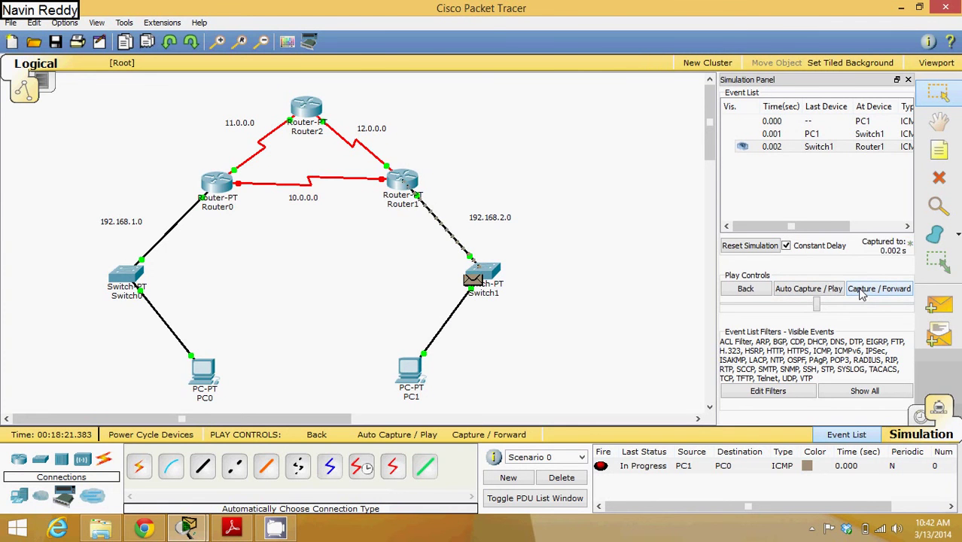
click(862, 292)
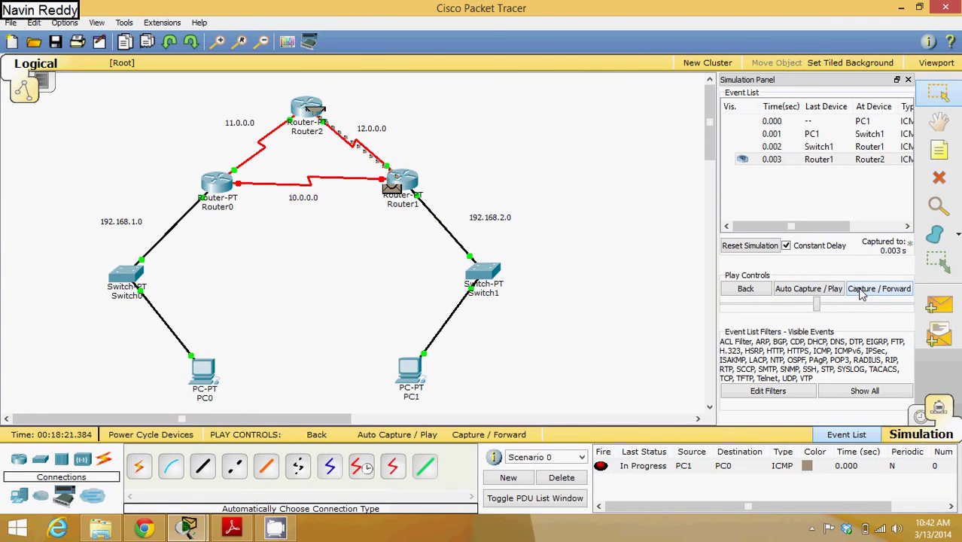
click(862, 292)
click(862, 292)
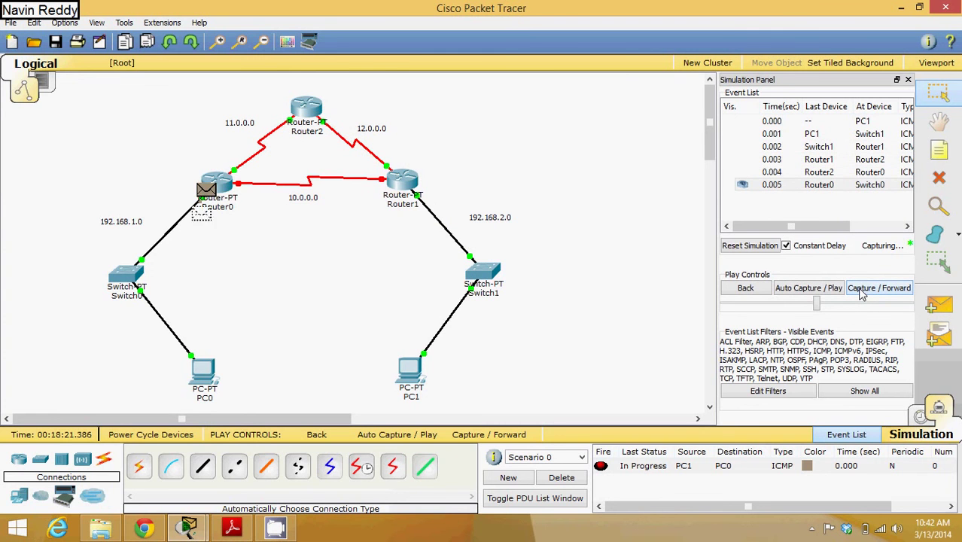
click(862, 292)
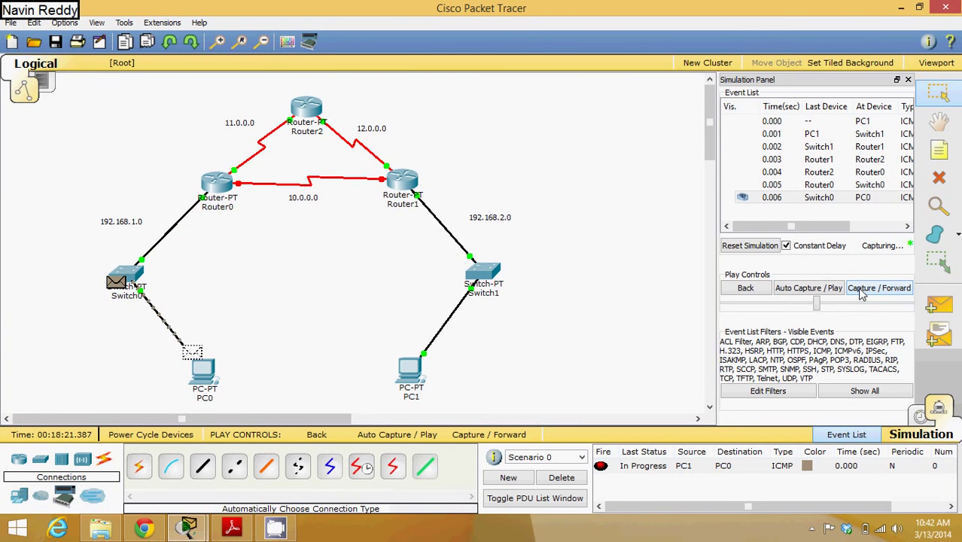
click(576, 479)
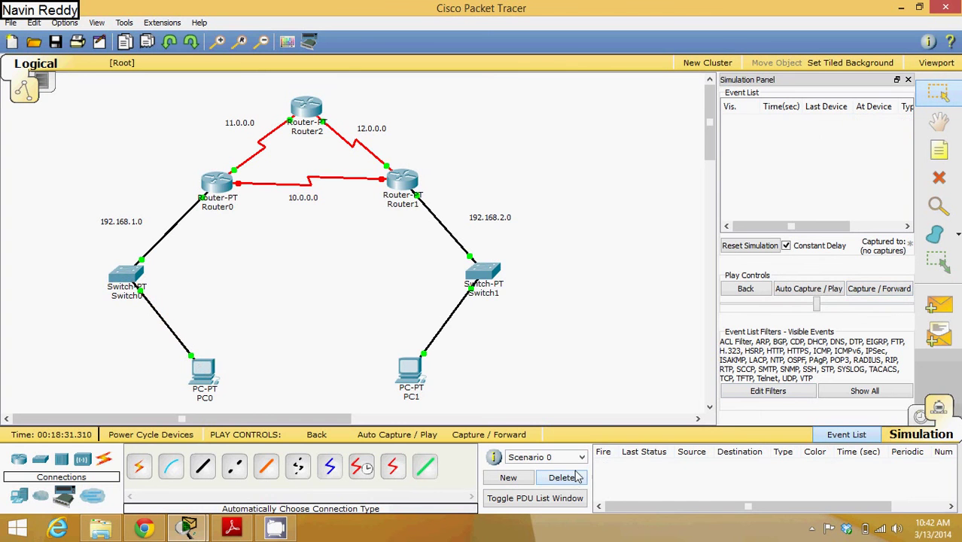
click(747, 289)
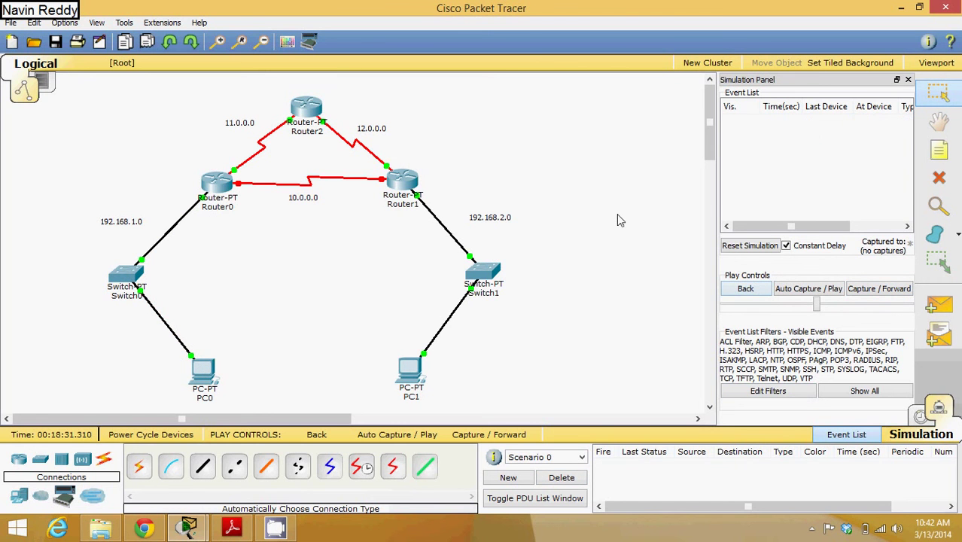